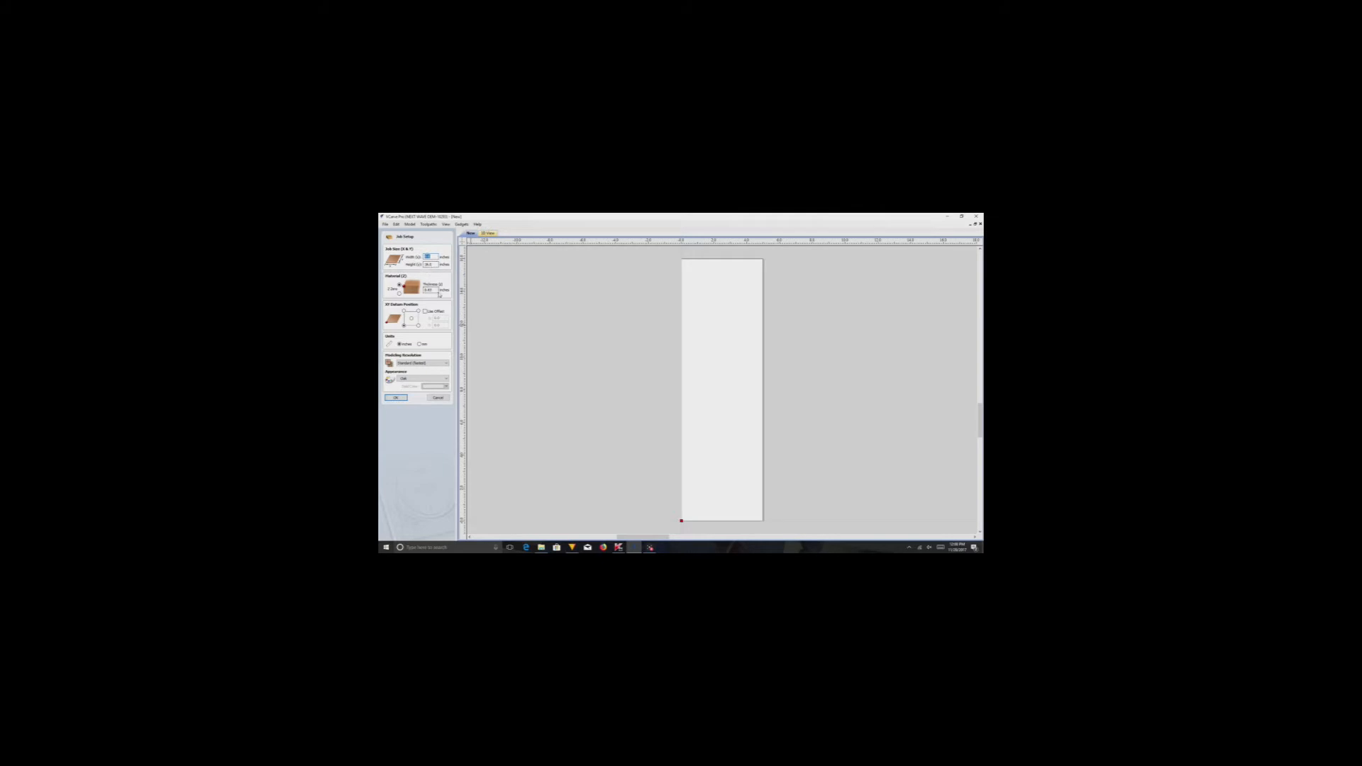
Accept the job setup as entered and browse the models in the clipart library.
{"action": "left_click", "coordinate": [397, 398]}
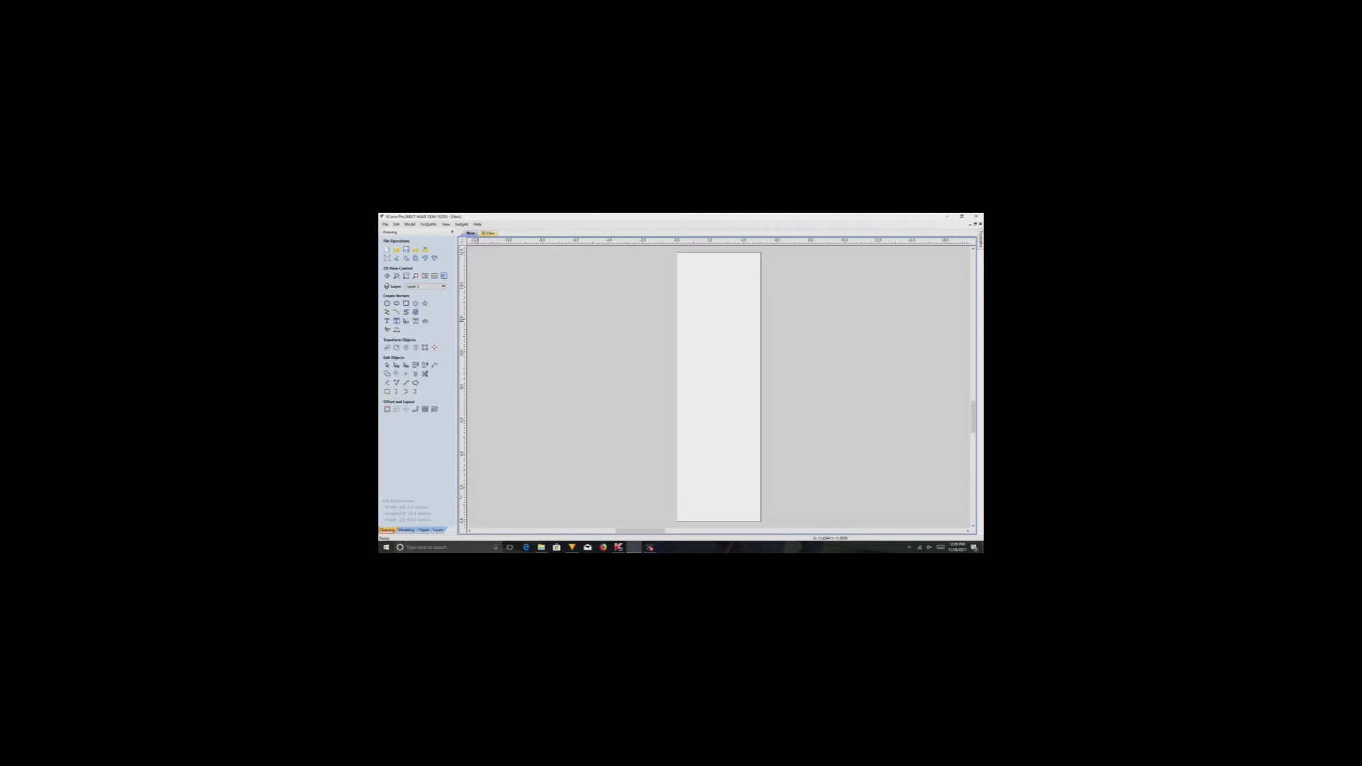
{"action": "left_click", "coordinate": [422, 530]}
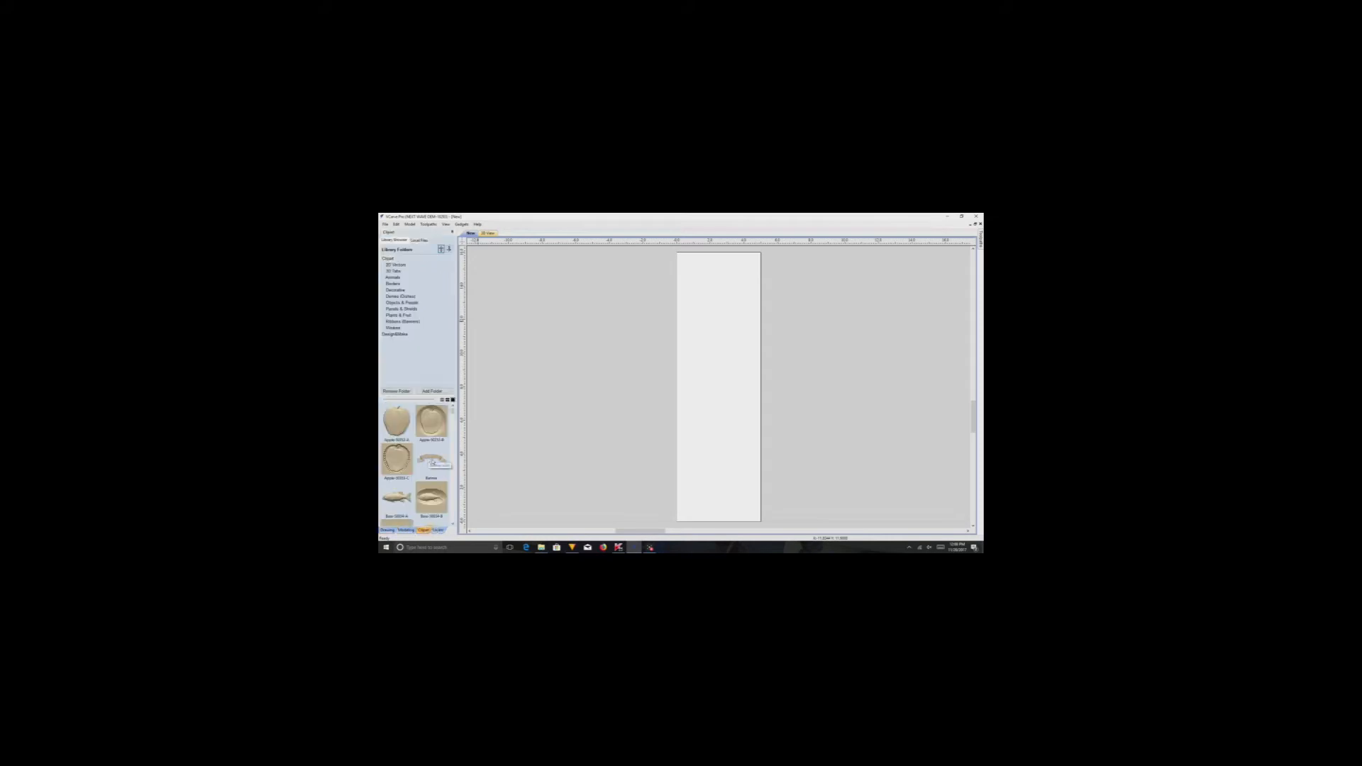
{"action": "scroll", "coordinate": [432, 463], "scroll_direction": "down", "scroll_amount": 5}
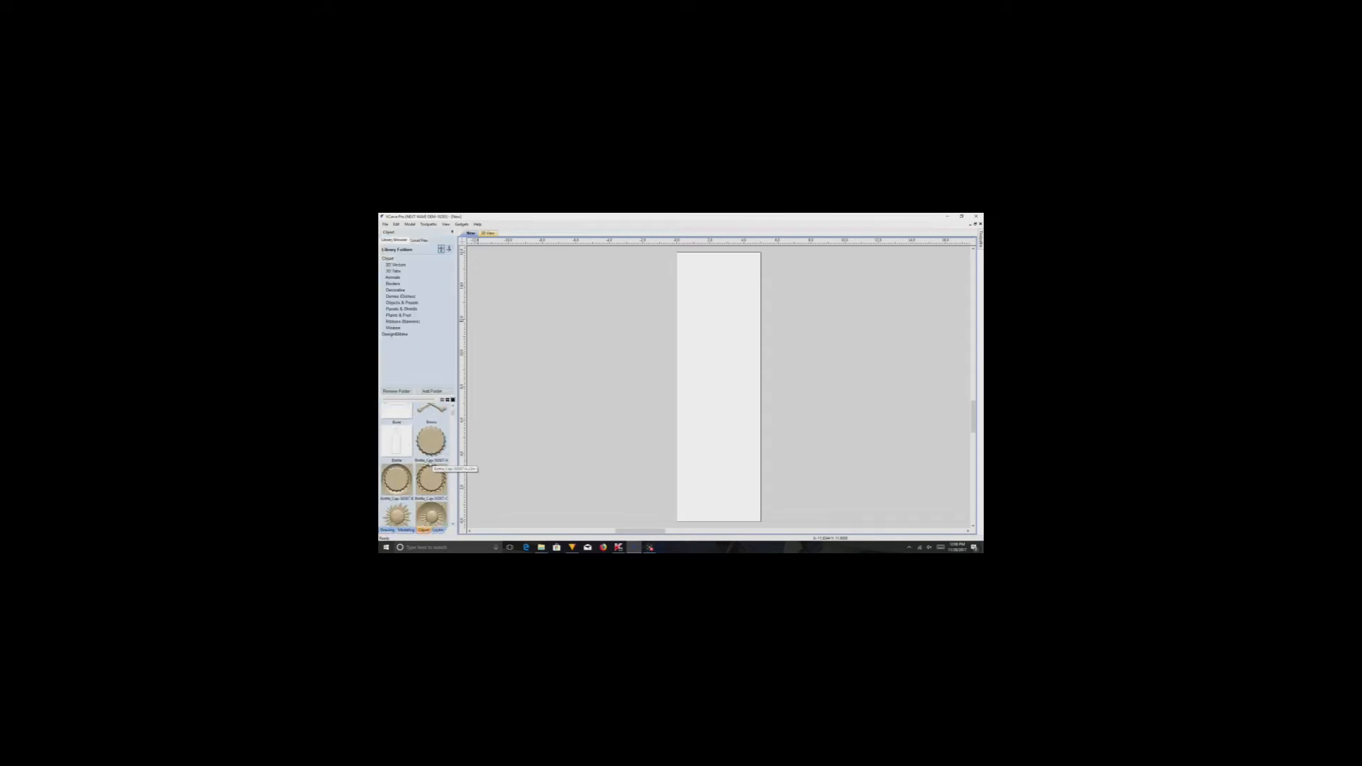
{"action": "scroll", "coordinate": [429, 465], "scroll_direction": "down", "scroll_amount": 4}
{"action": "scroll", "coordinate": [429, 465], "scroll_direction": "down", "scroll_amount": 6}
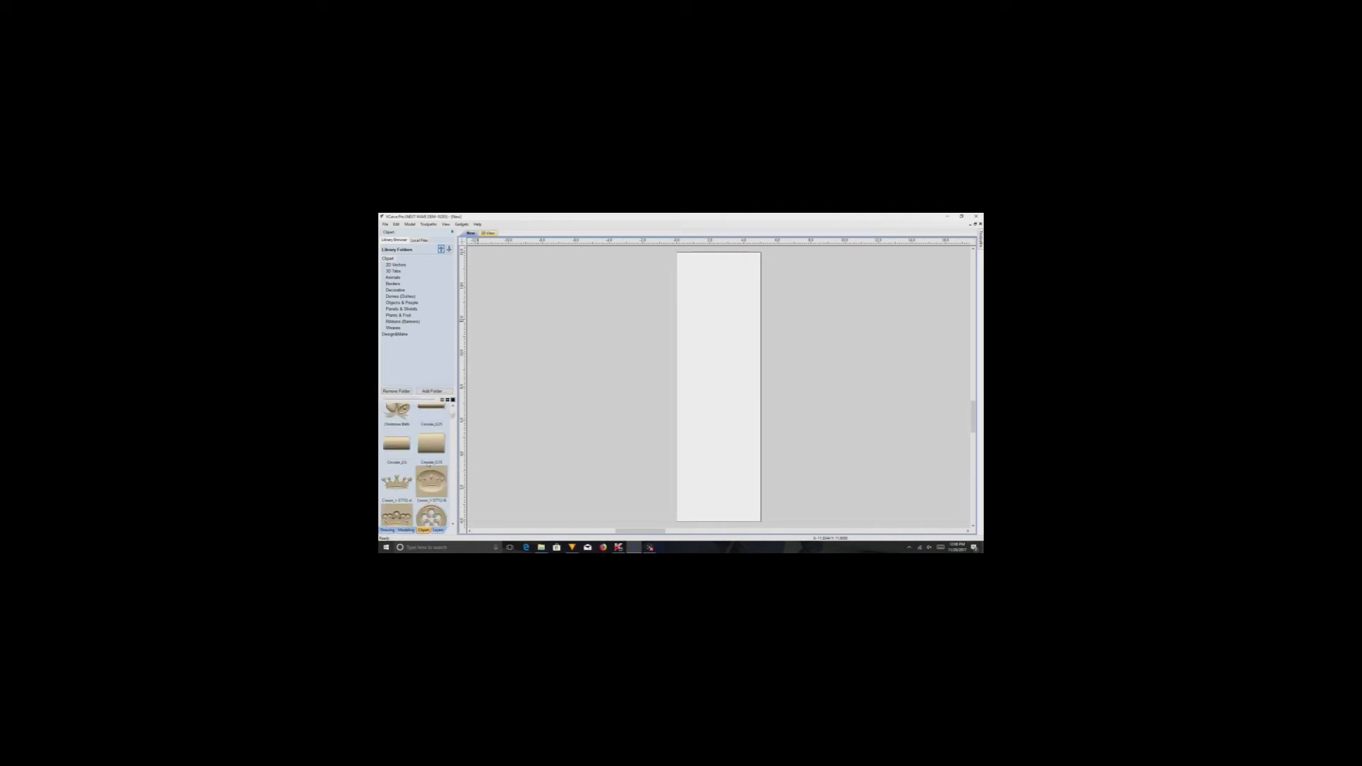
{"action": "scroll", "coordinate": [429, 465], "scroll_direction": "down", "scroll_amount": 8}
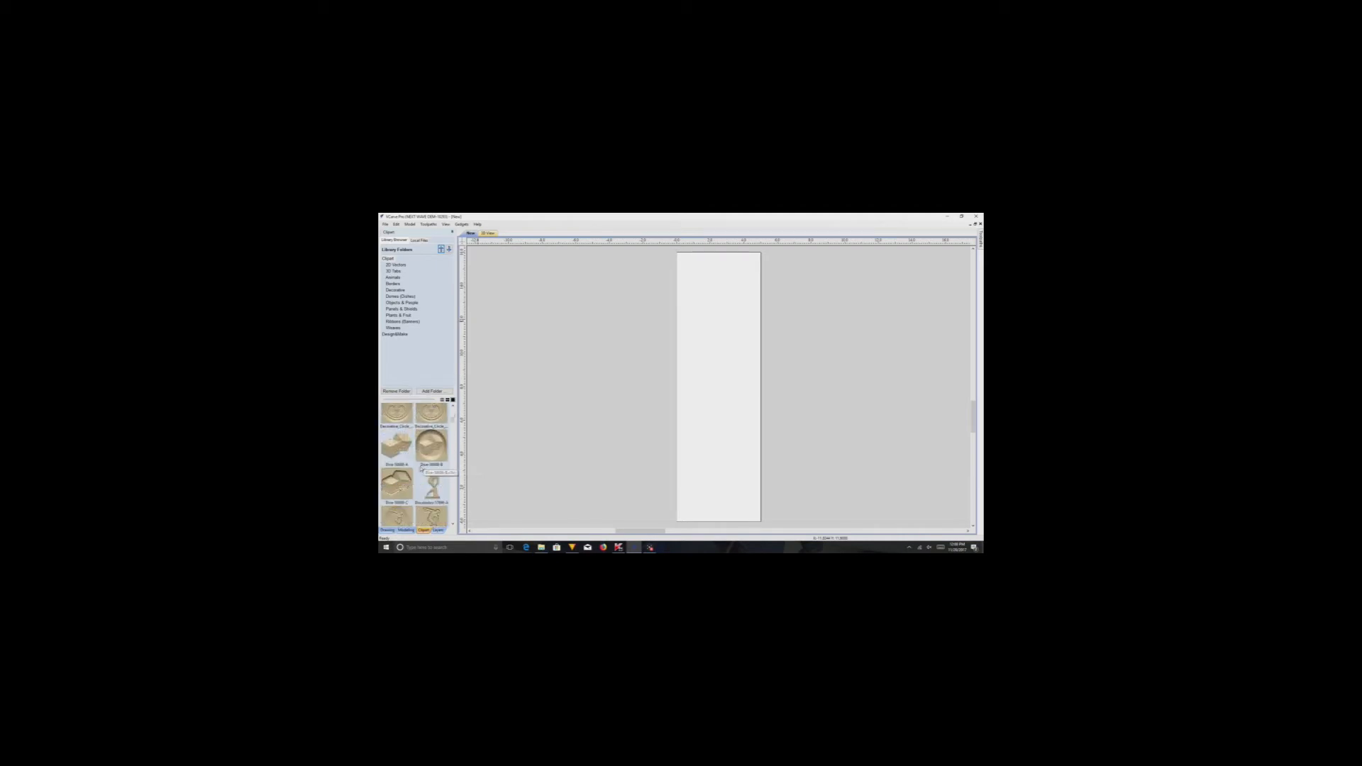
{"action": "scroll", "coordinate": [426, 466], "scroll_direction": "down", "scroll_amount": 3}
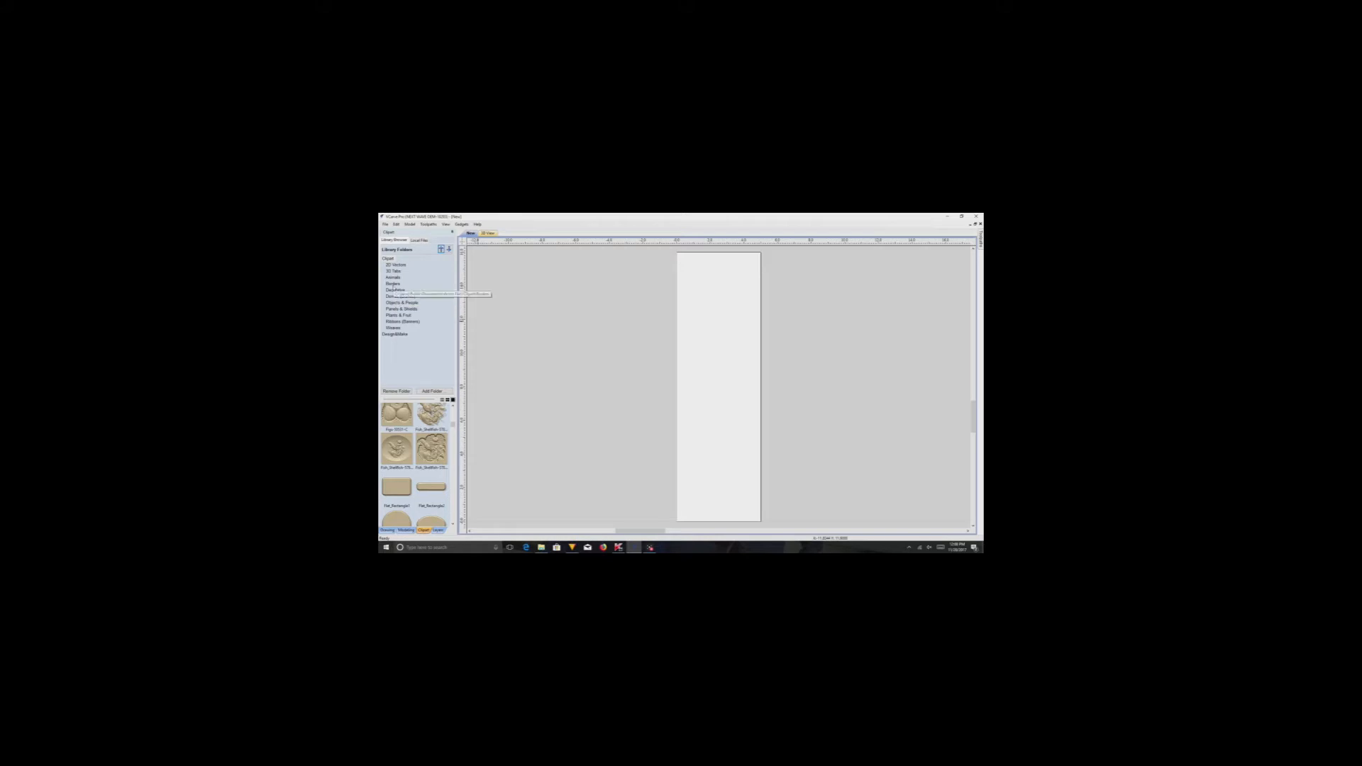
Insert the third ribbon, with the curled ends, from the Ribbons (Banners) clipart folder onto the middle of the board.
{"action": "left_click", "coordinate": [392, 283]}
{"action": "scroll", "coordinate": [431, 457], "scroll_direction": "up", "scroll_amount": 1}
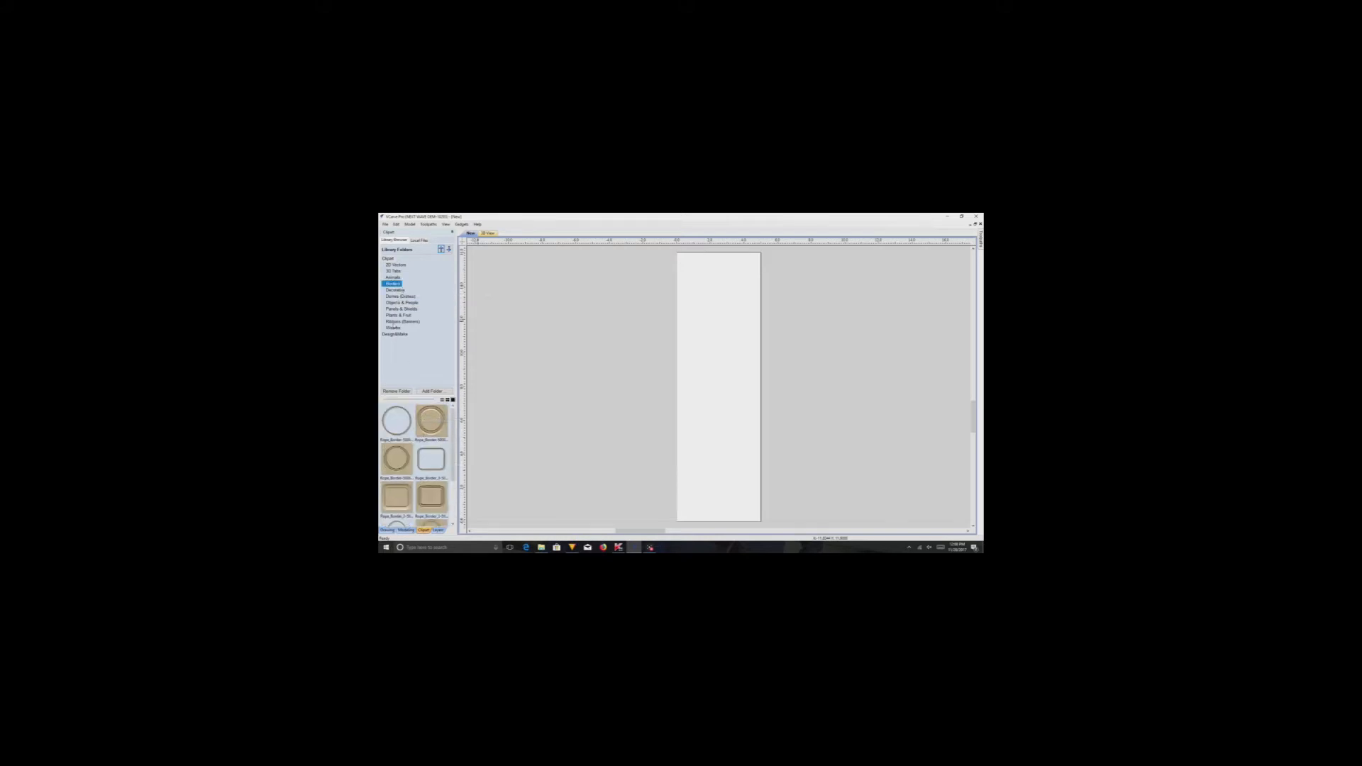
{"action": "left_click", "coordinate": [399, 322]}
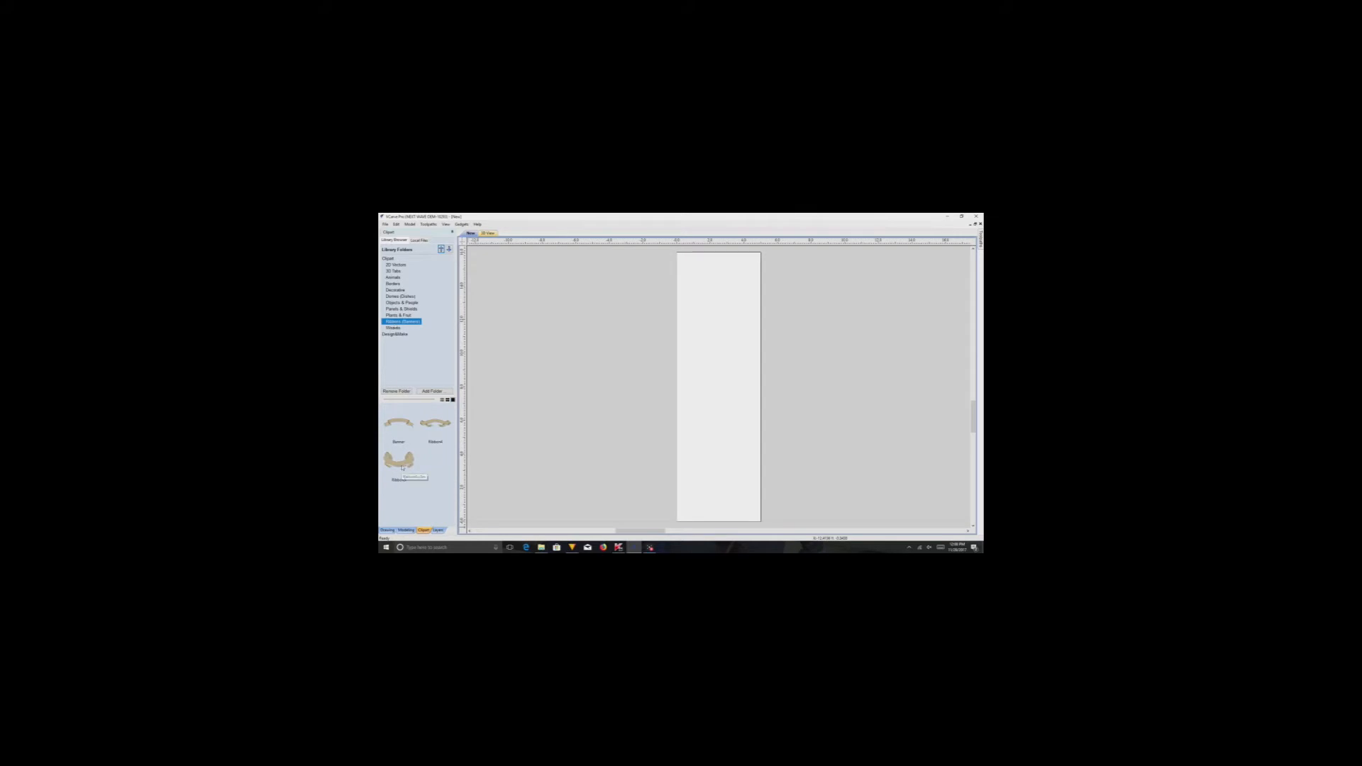
{"action": "left_click_drag", "start_coordinate": [403, 469], "coordinate": [717, 398]}
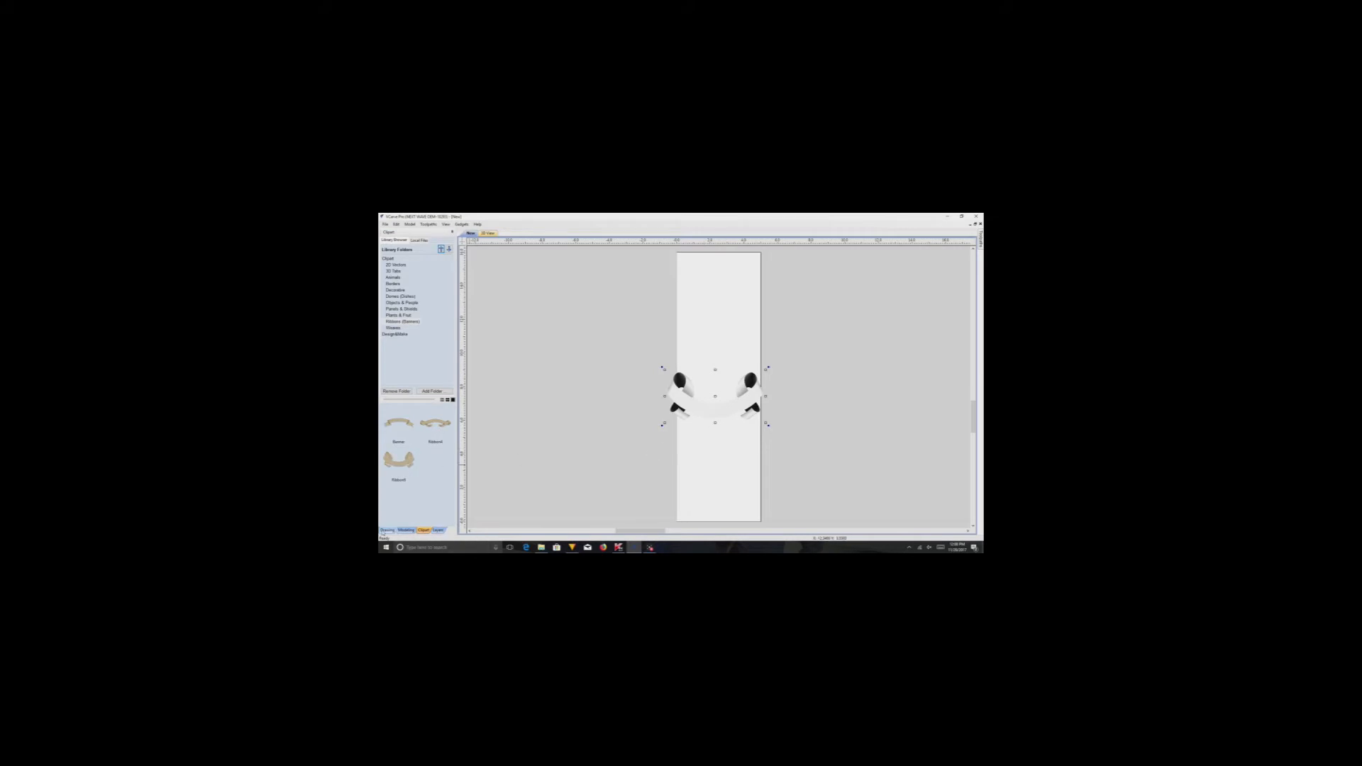
Rotate the ribbon 90 degrees counterclockwise so it runs along the board, and center it in the material.
{"action": "left_click", "coordinate": [387, 530]}
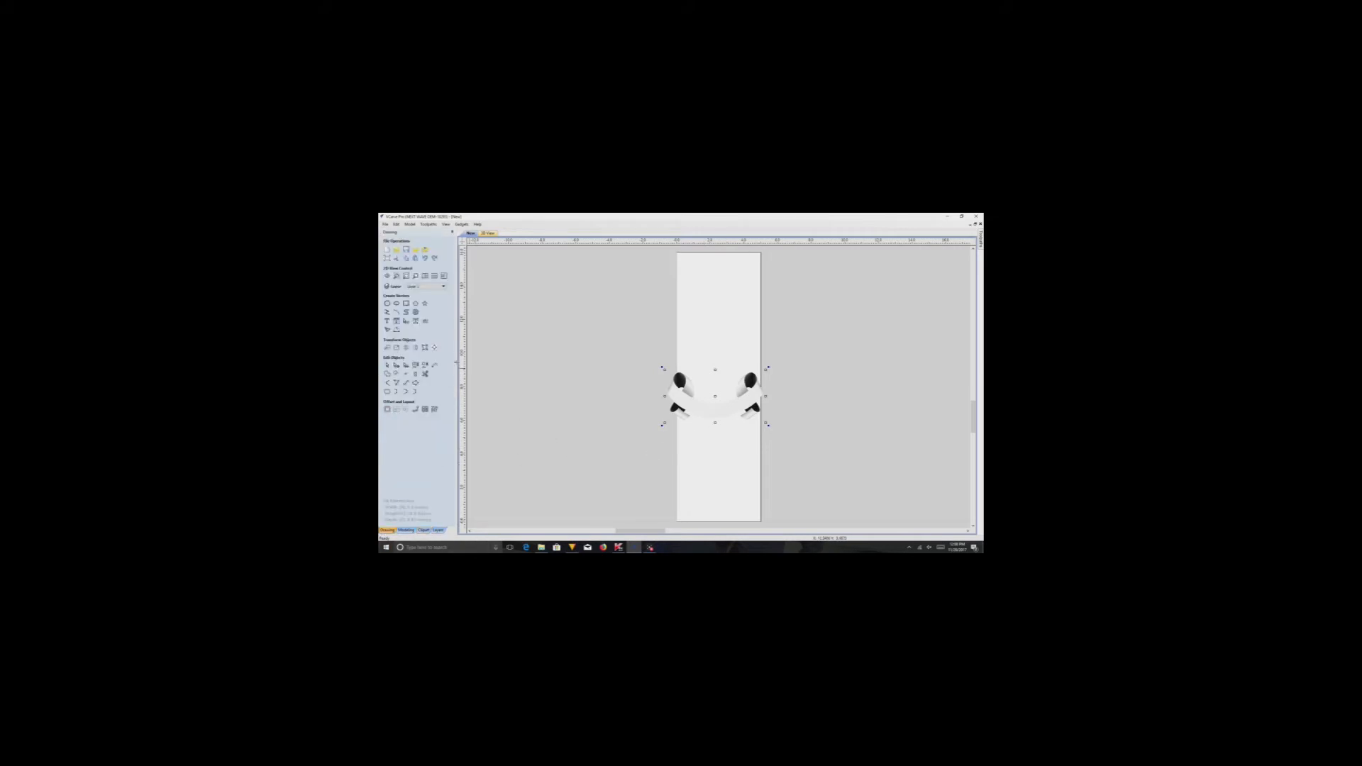
{"action": "left_click", "coordinate": [406, 346]}
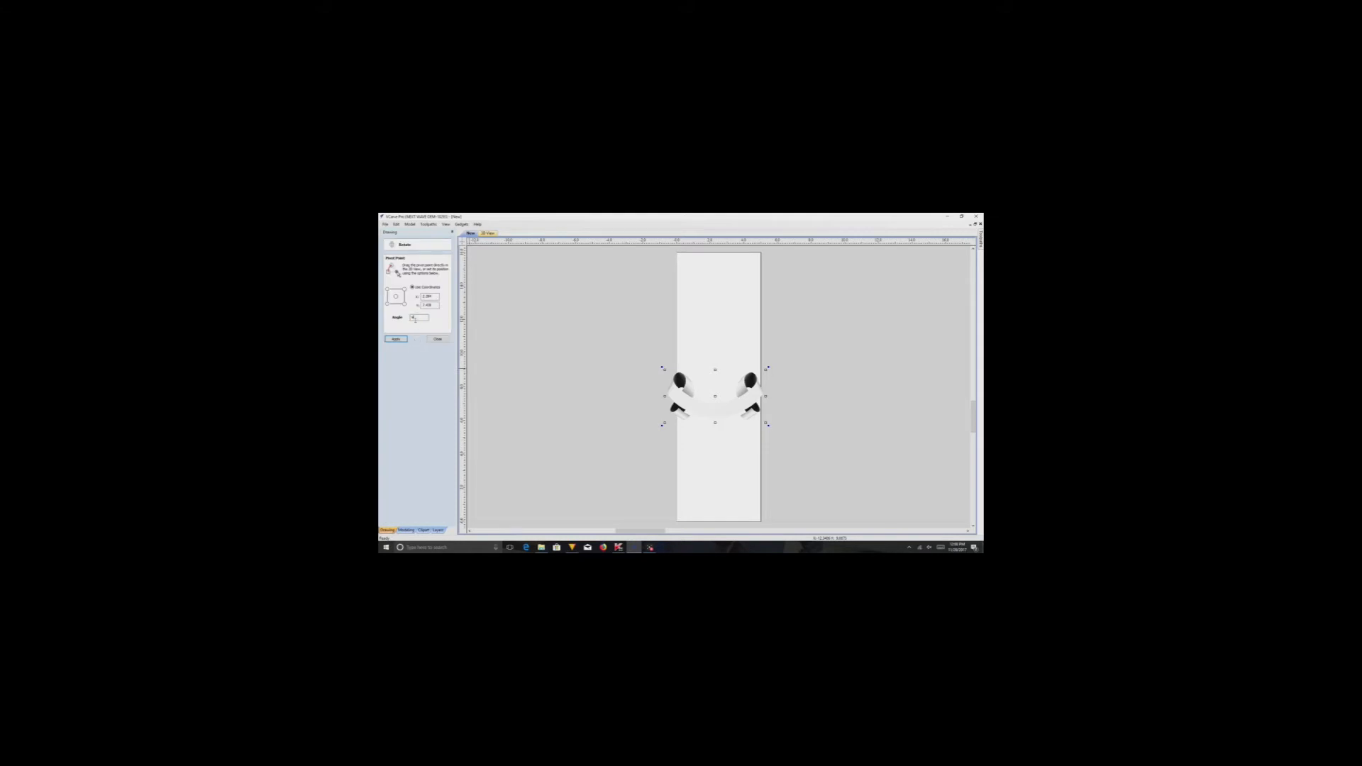
{"action": "left_click", "coordinate": [396, 340]}
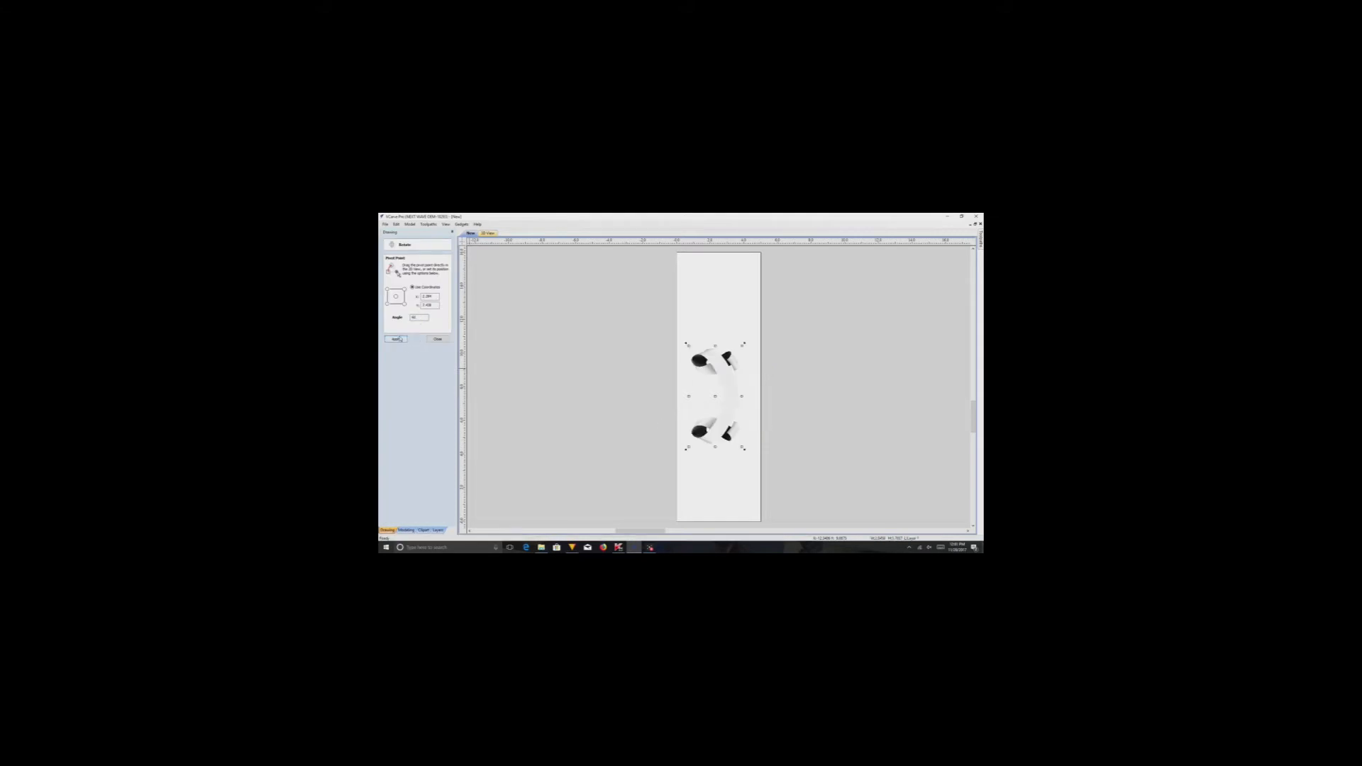
{"action": "key", "text": "F9"}
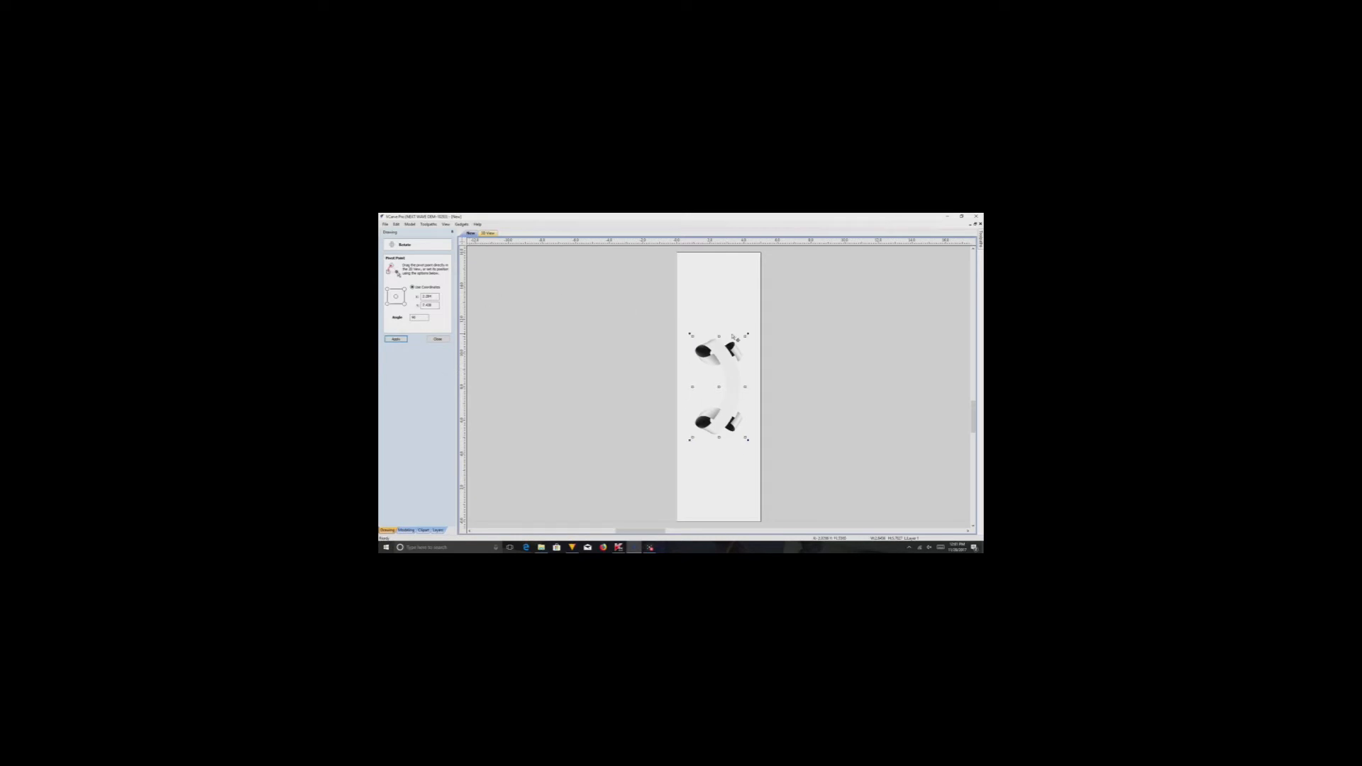
Stretch the ribbon in height and width to fill most of the board, and finish the rotation command.
{"action": "left_click_drag", "start_coordinate": [731, 337], "coordinate": [715, 267]}
{"action": "left_click", "coordinate": [720, 437]}
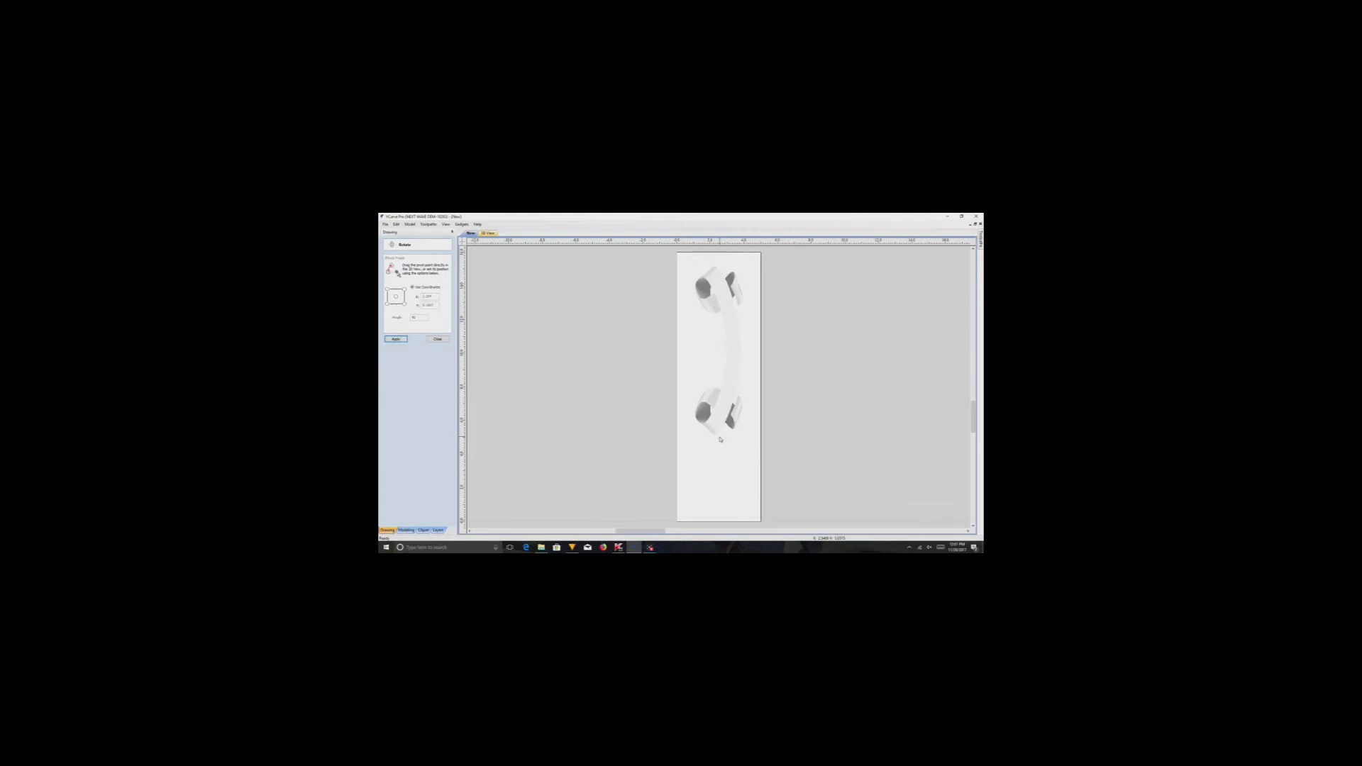
{"action": "left_click", "coordinate": [719, 430]}
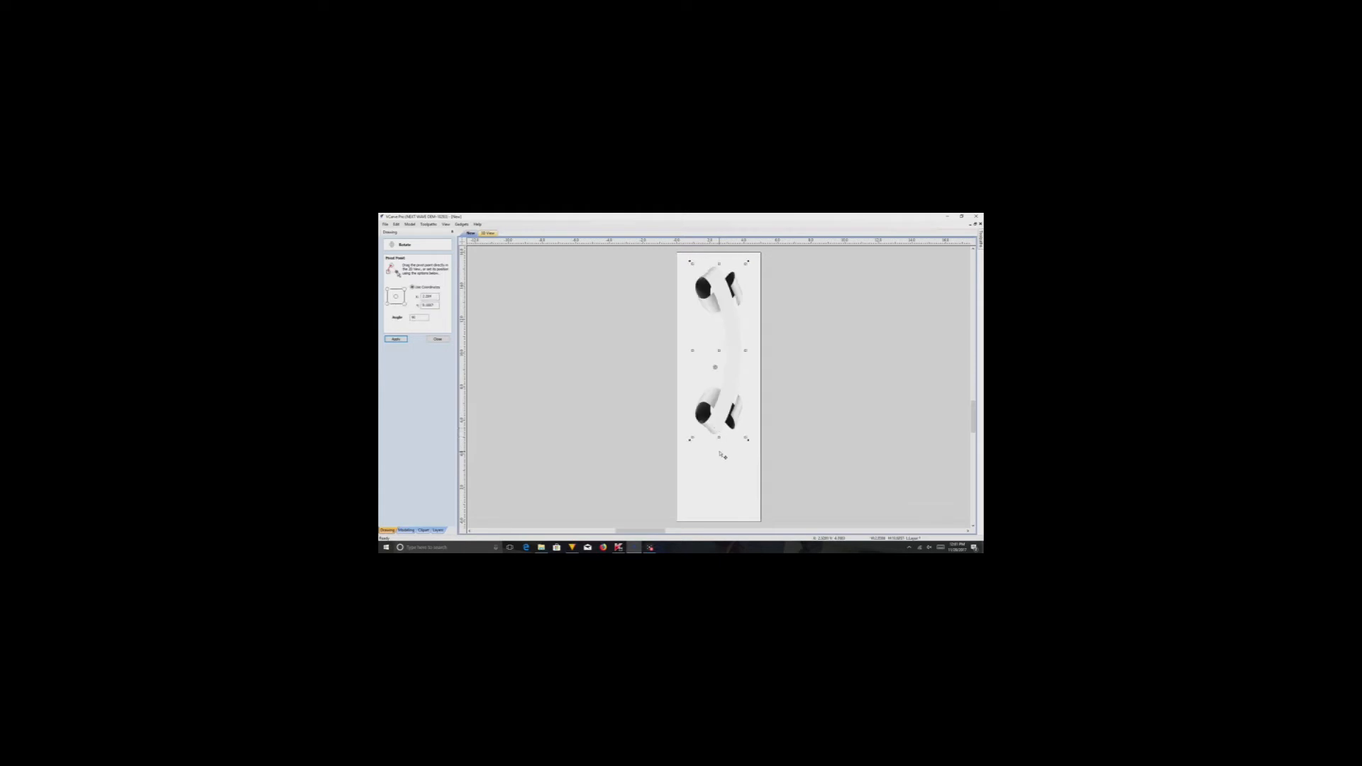
{"action": "left_click_drag", "start_coordinate": [719, 437], "coordinate": [731, 484]}
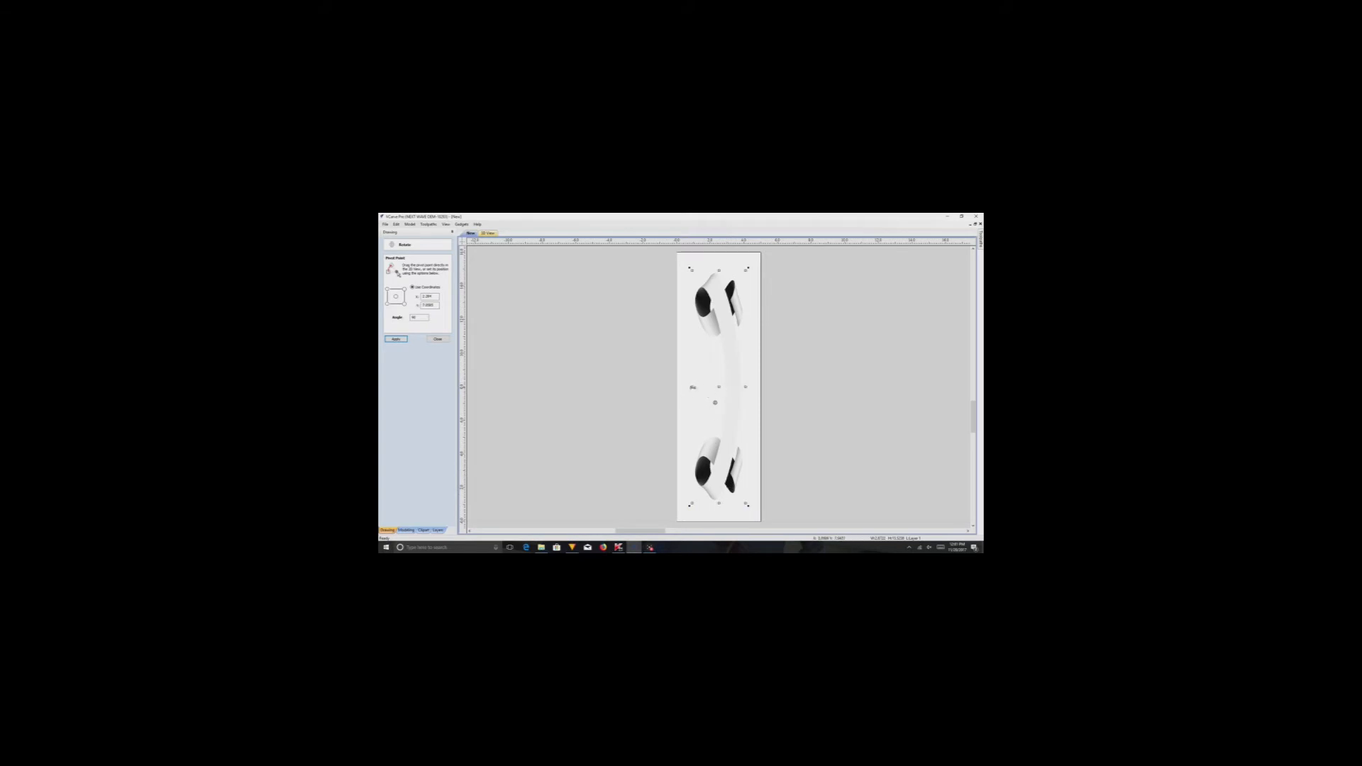
{"action": "left_click_drag", "start_coordinate": [691, 387], "coordinate": [758, 393]}
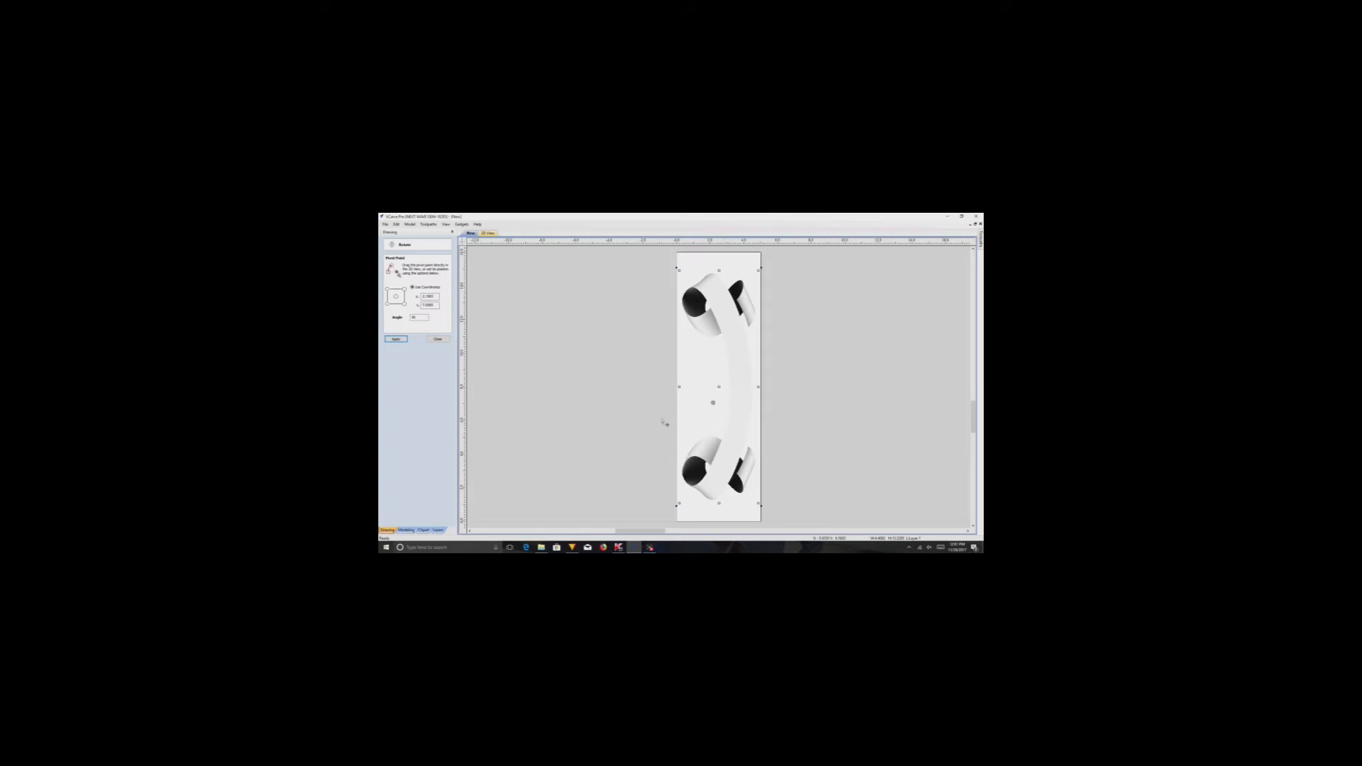
{"action": "left_click", "coordinate": [554, 369]}
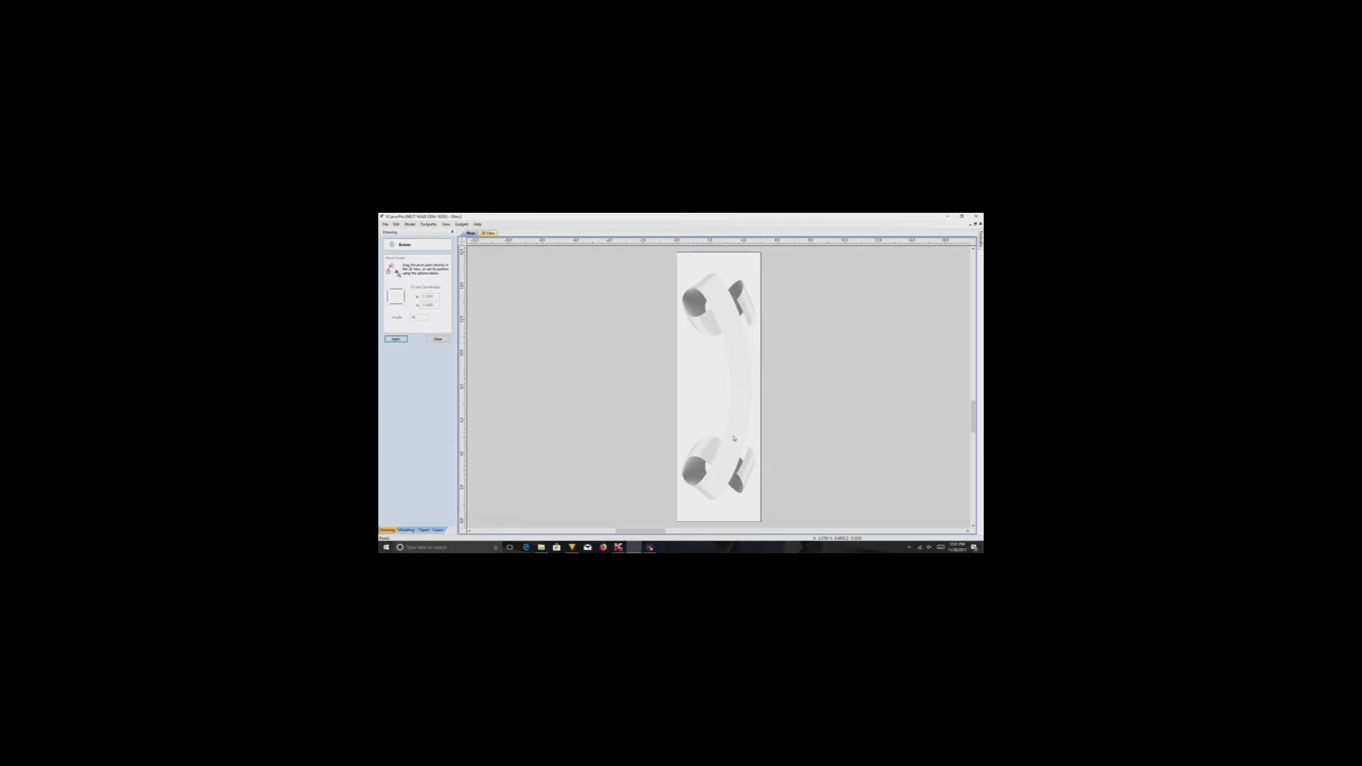
{"action": "left_click", "coordinate": [438, 339]}
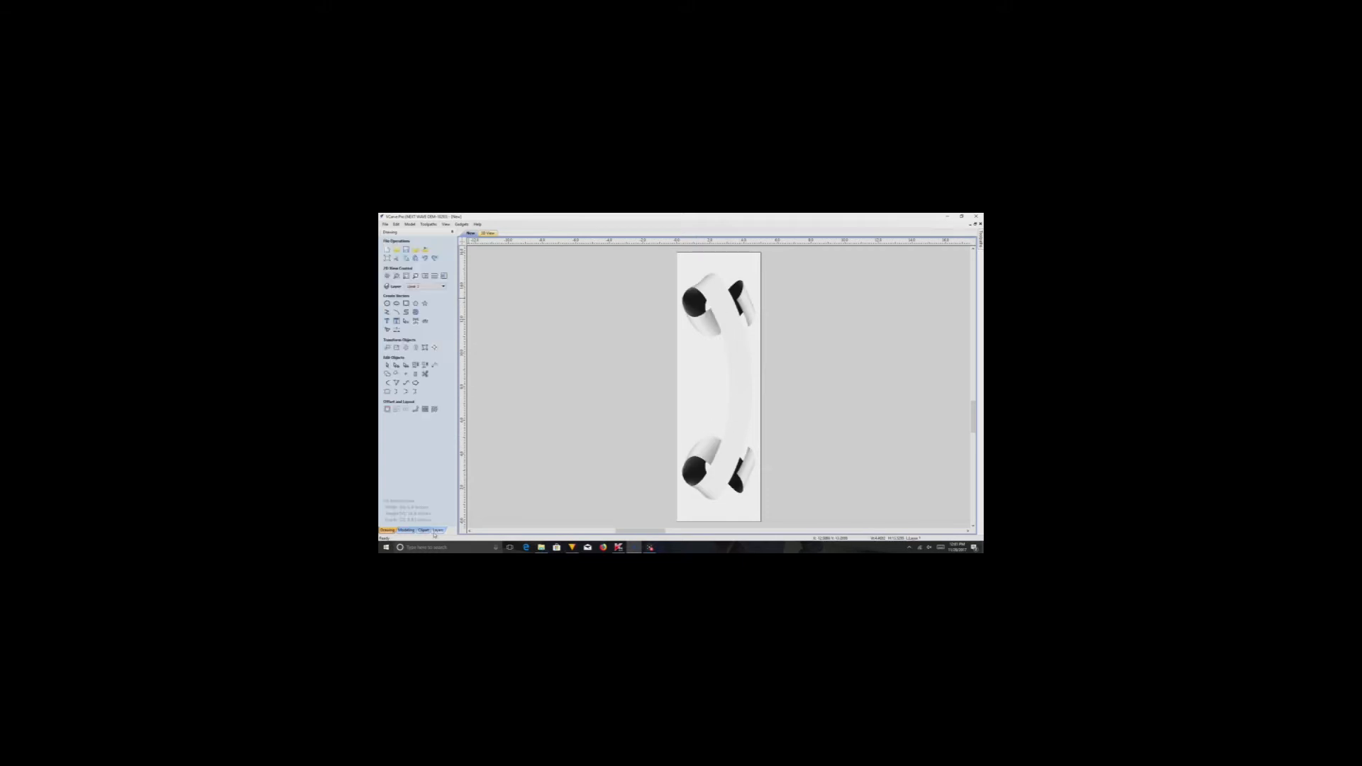
Create a vector boundary around the selected ribbon component.
{"action": "left_click", "coordinate": [406, 530]}
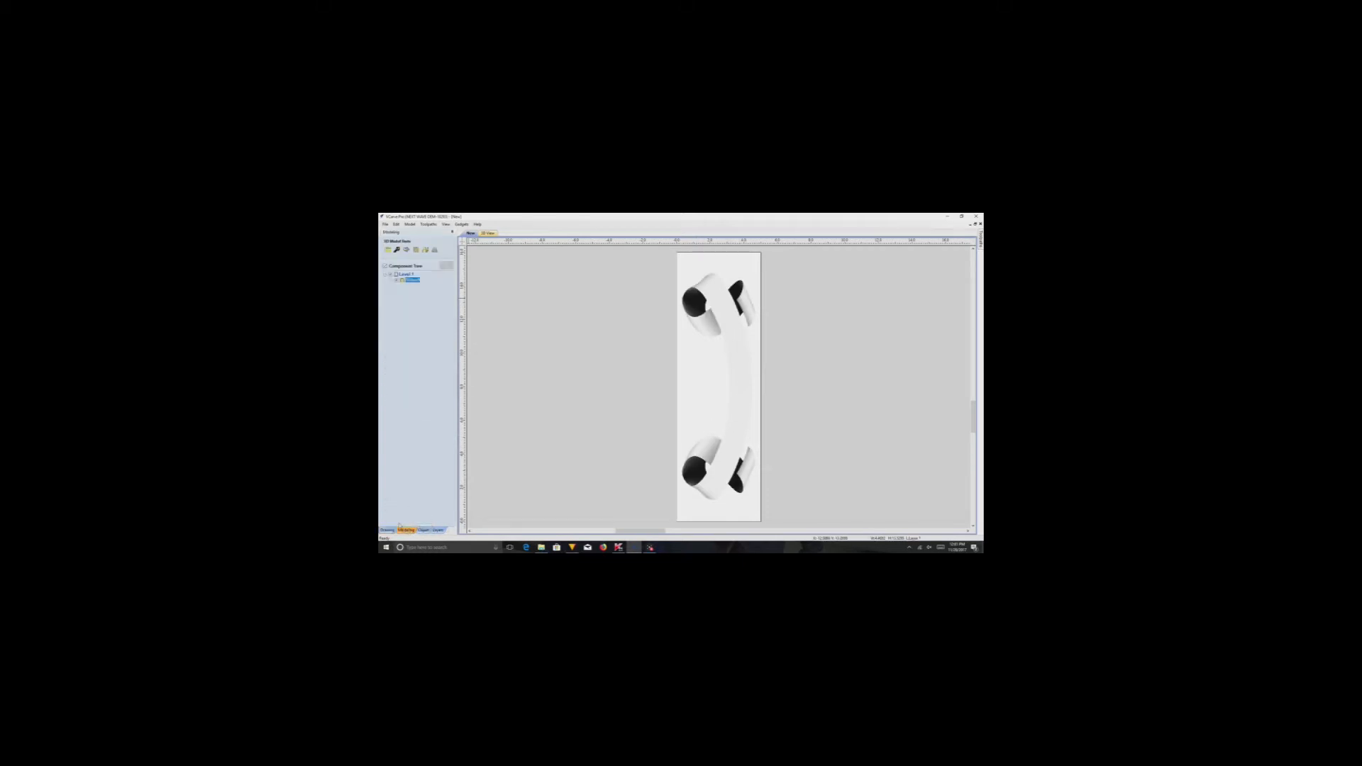
{"action": "left_click", "coordinate": [408, 251]}
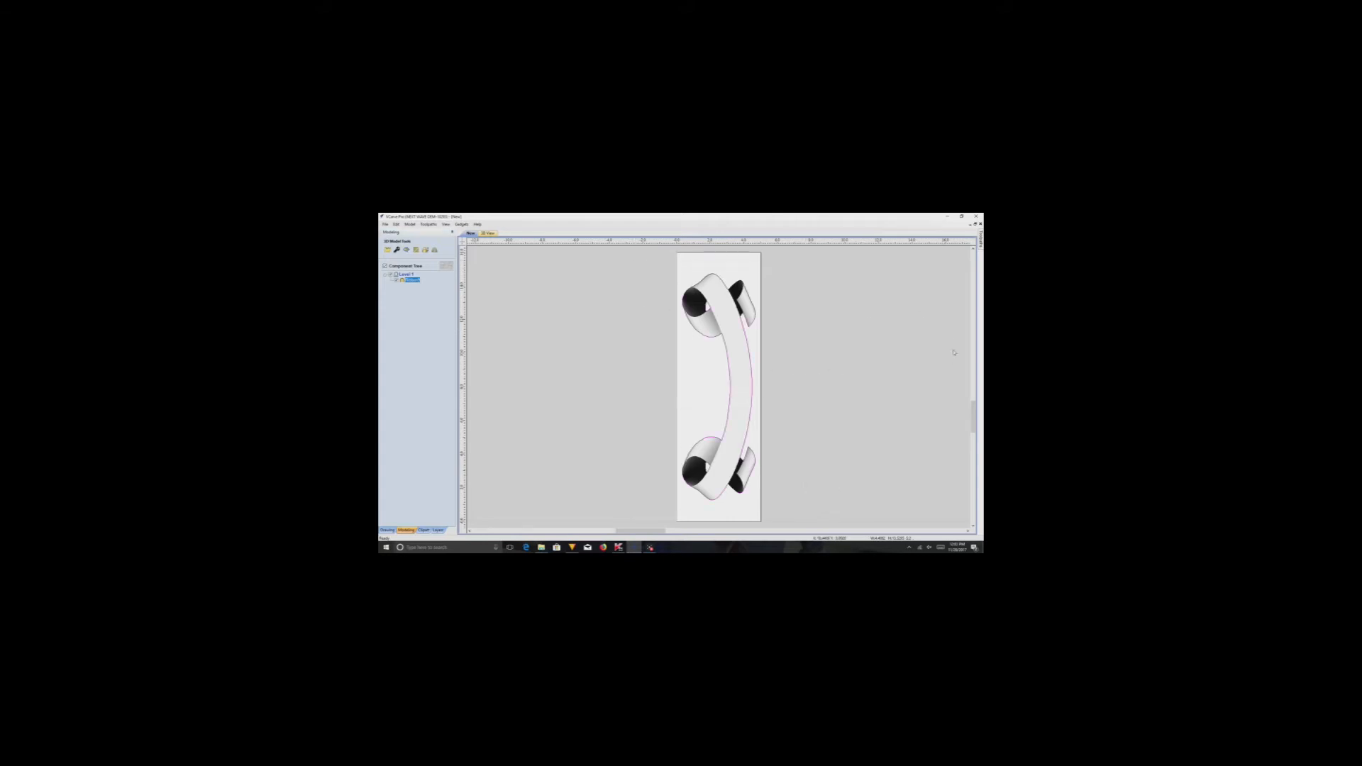
Accept the material setup and calculate a Z-level 3D roughing toolpath for the ribbon model.
{"action": "mouse_move", "coordinate": [979, 256]}
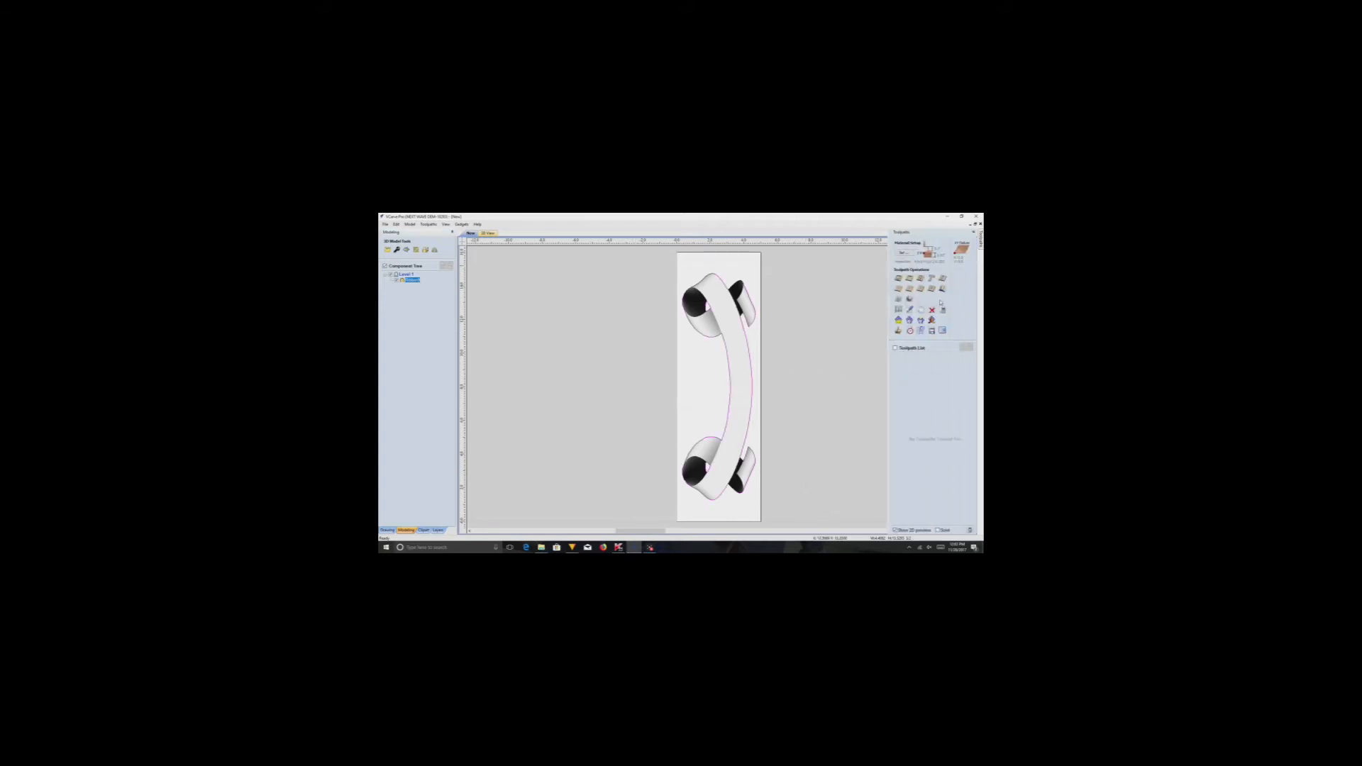
{"action": "left_click", "coordinate": [899, 300]}
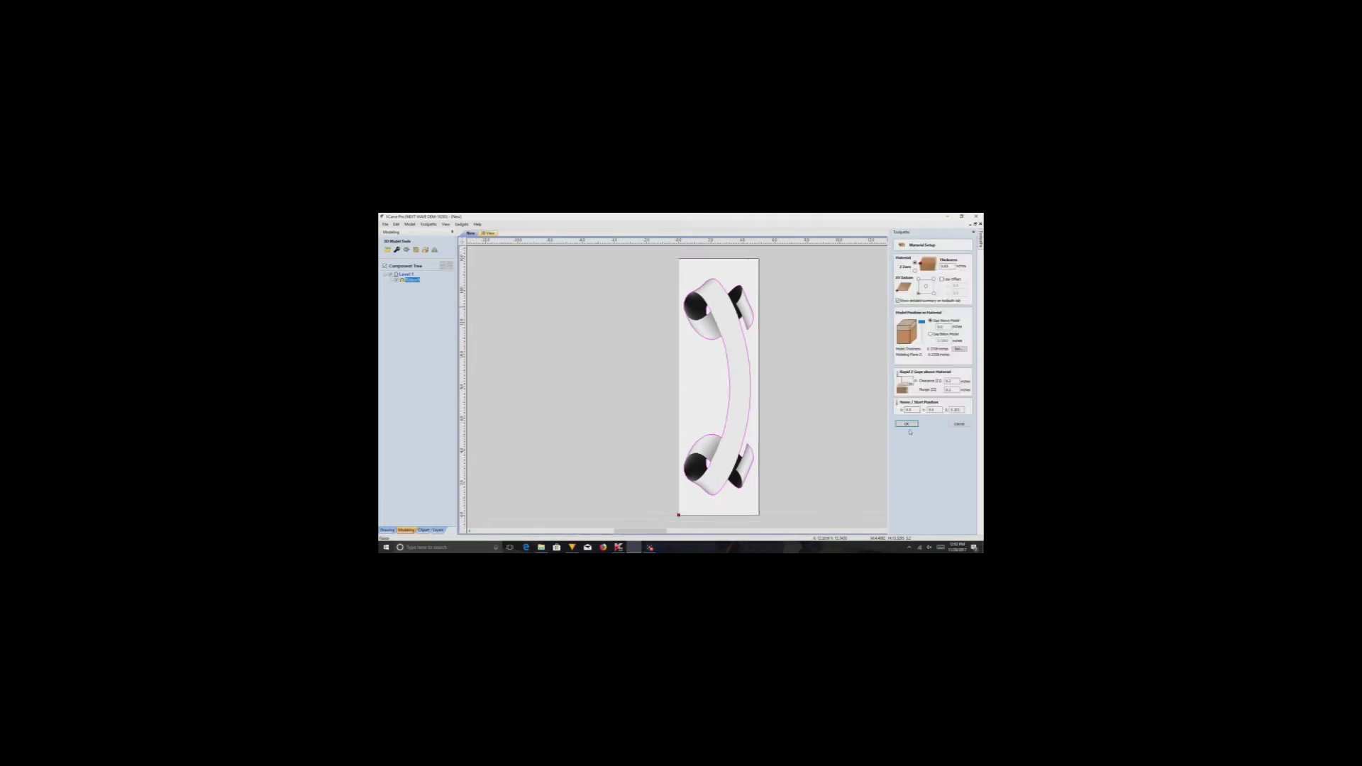
{"action": "left_click", "coordinate": [907, 424]}
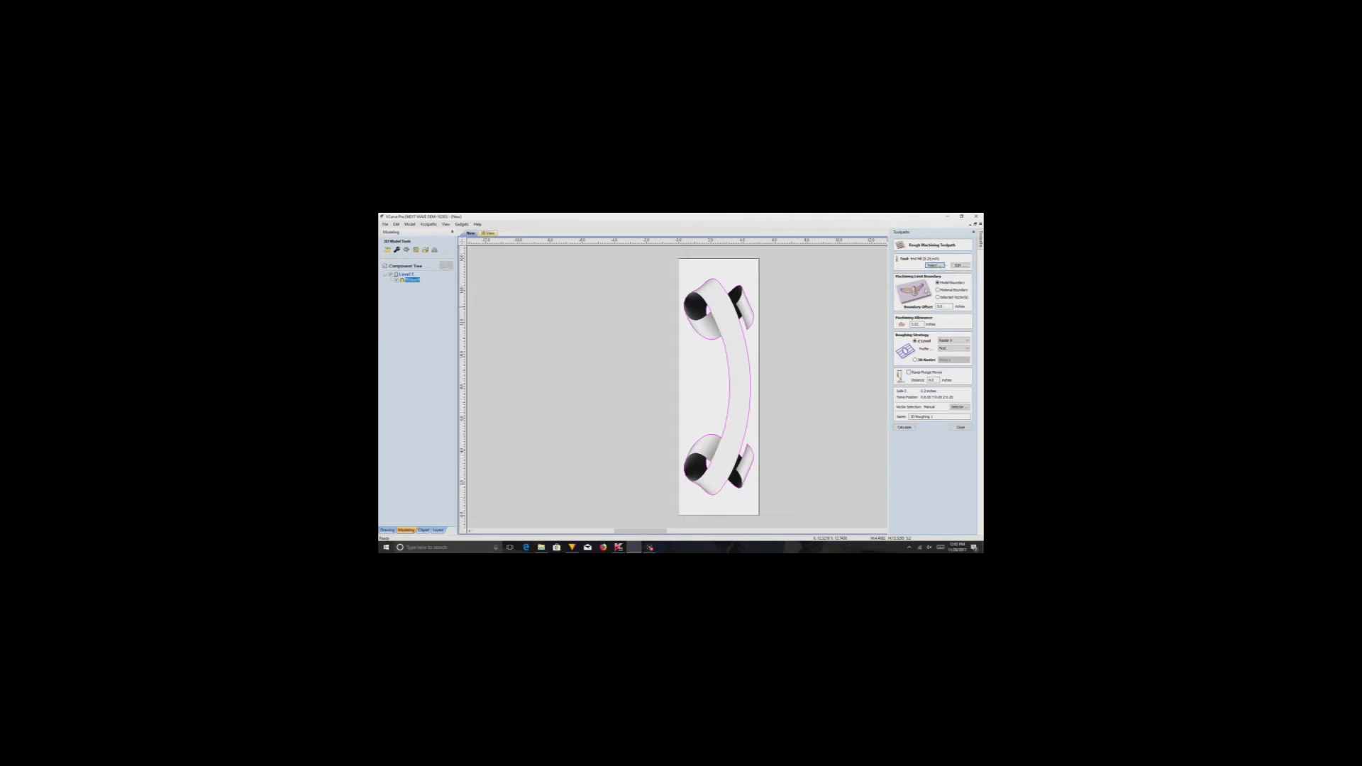
{"action": "left_click", "coordinate": [904, 428]}
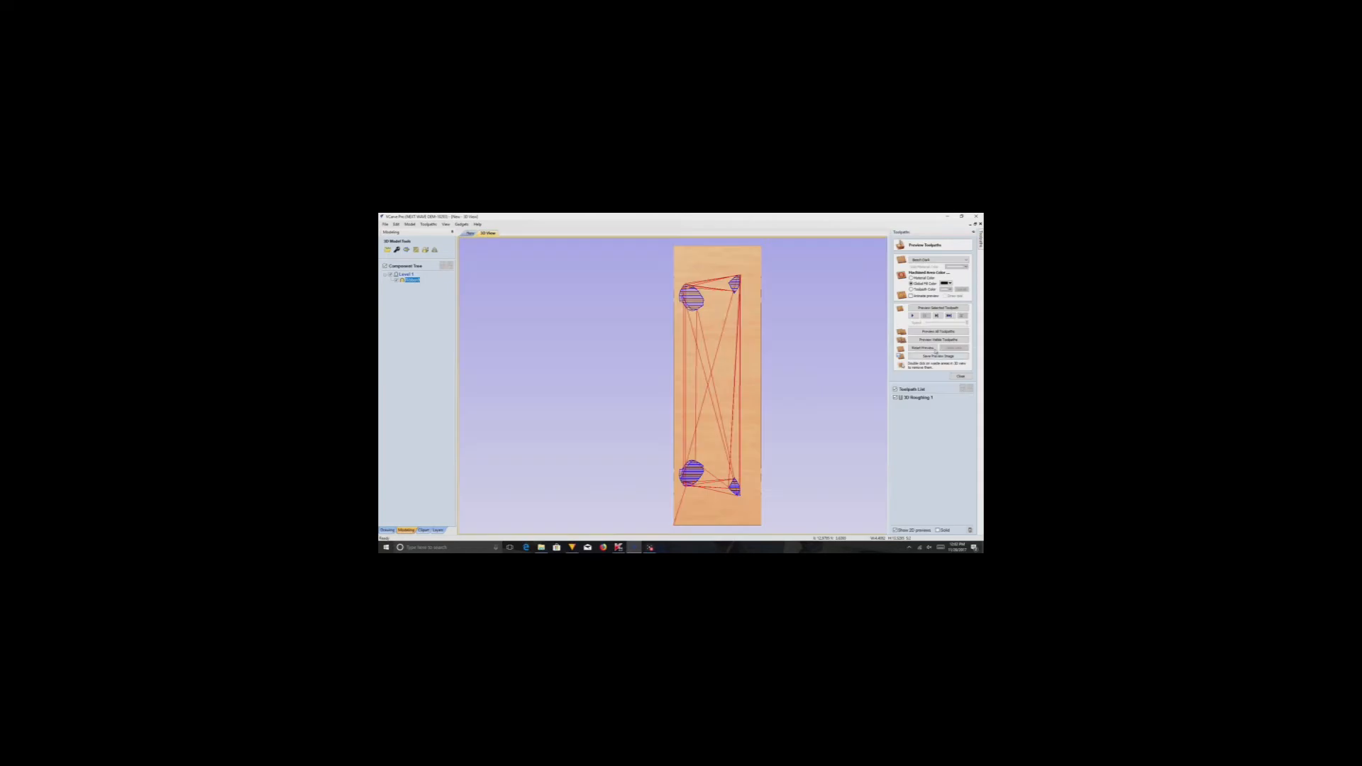
Preview the roughing toolpath on the board, return to the 2D drawing and close the preview.
{"action": "left_click", "coordinate": [933, 342]}
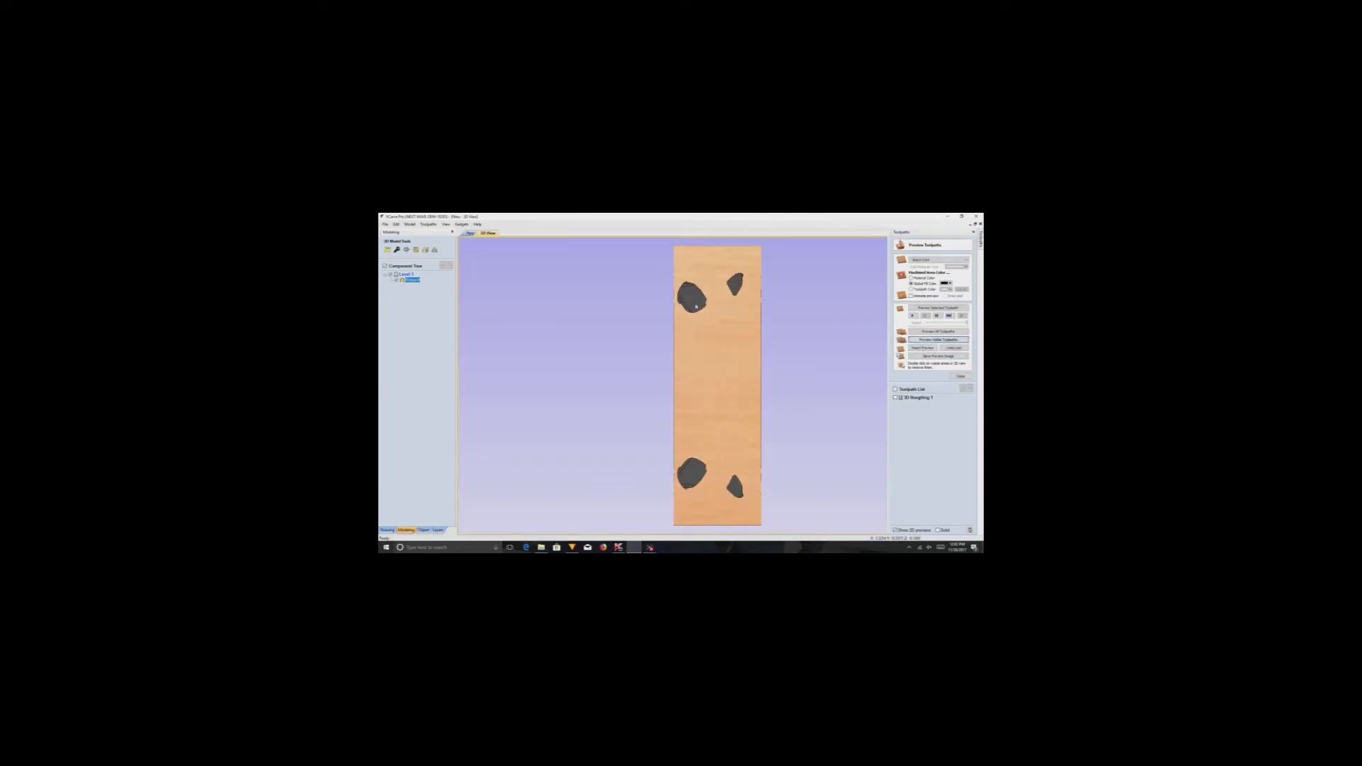
{"action": "left_click", "coordinate": [470, 233]}
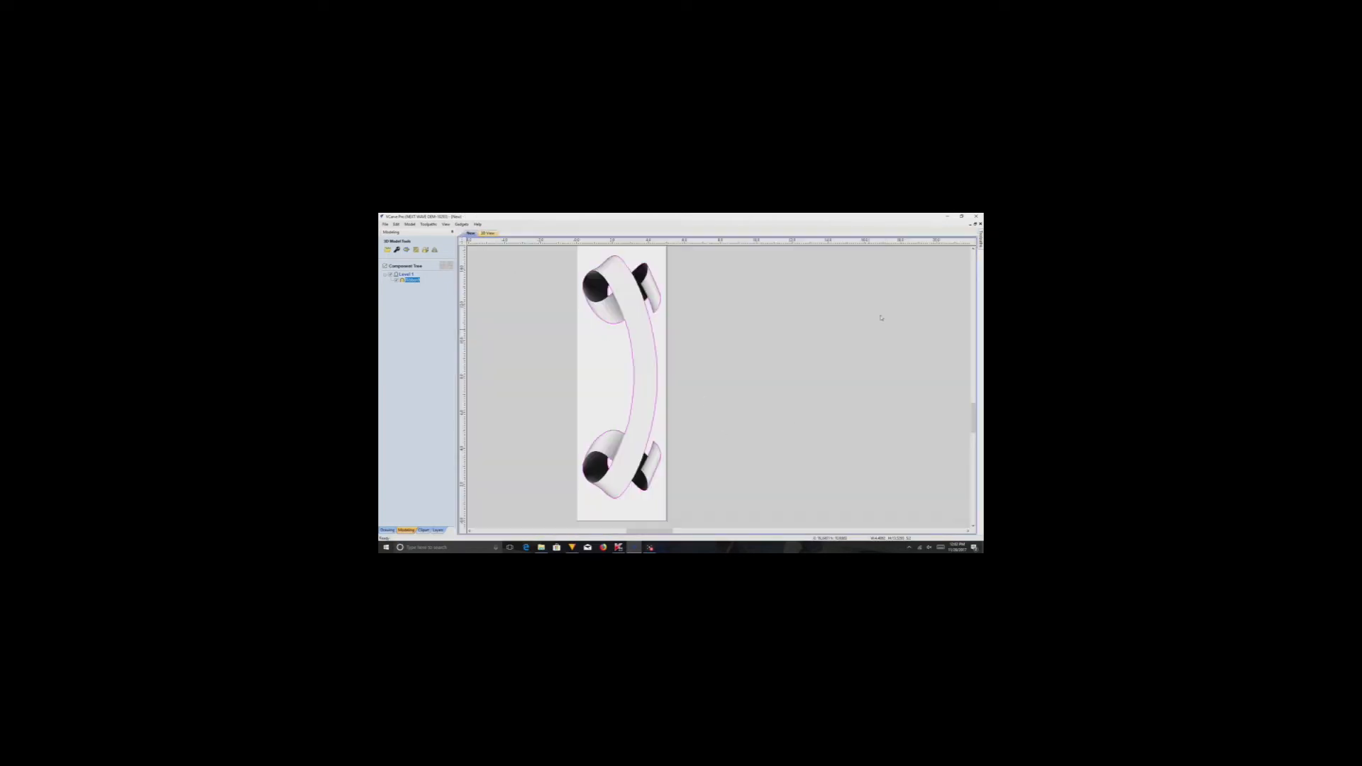
{"action": "mouse_move", "coordinate": [981, 248]}
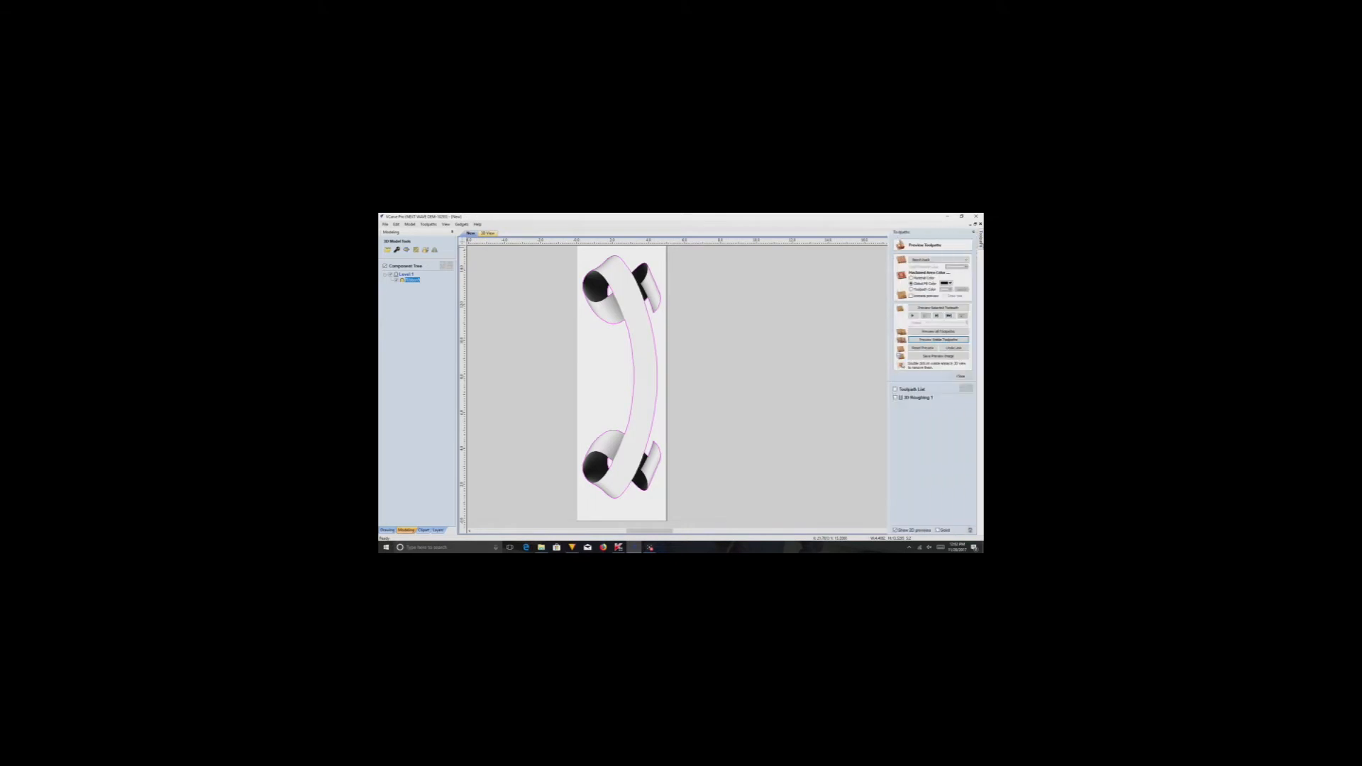
{"action": "left_click", "coordinate": [961, 377]}
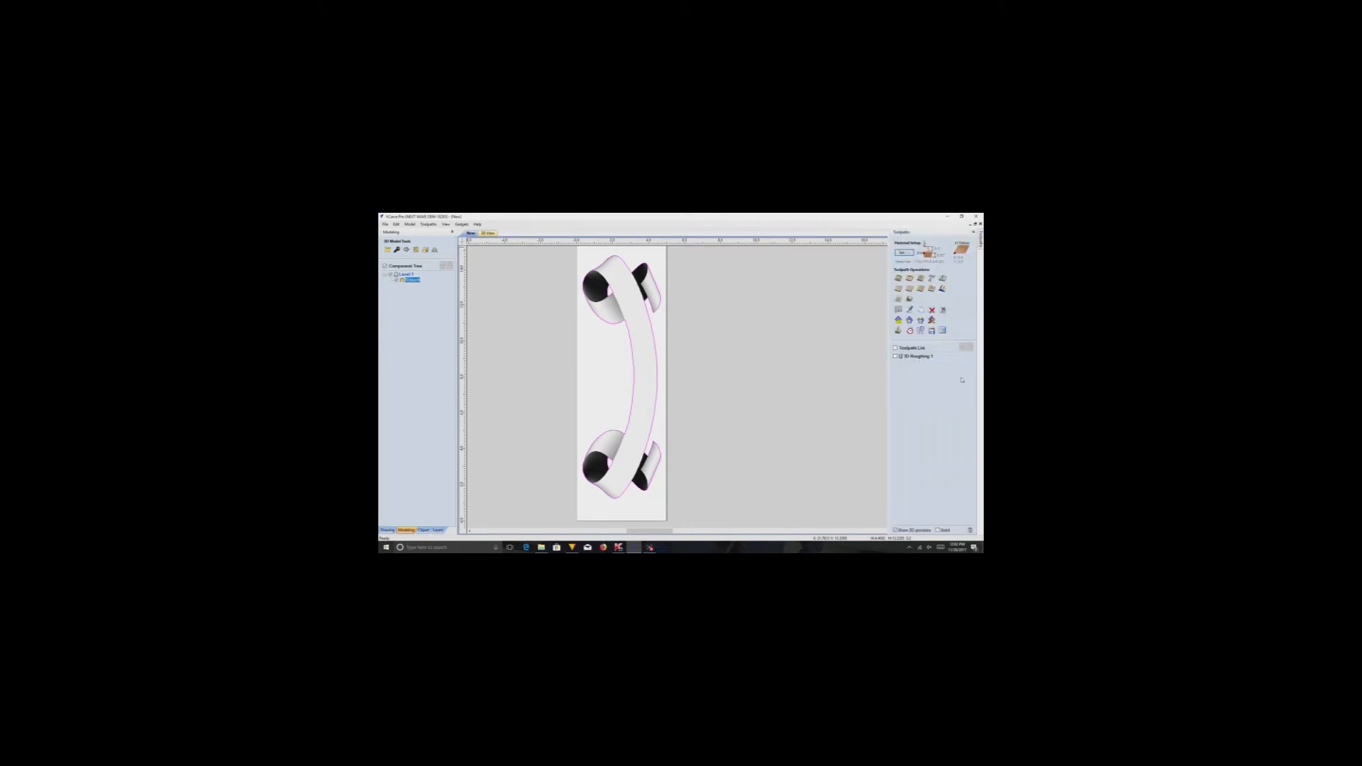
Calculate a 3D finishing toolpath with the raster strategy, limited to the selected ribbon boundary vectors.
{"action": "left_click", "coordinate": [910, 300]}
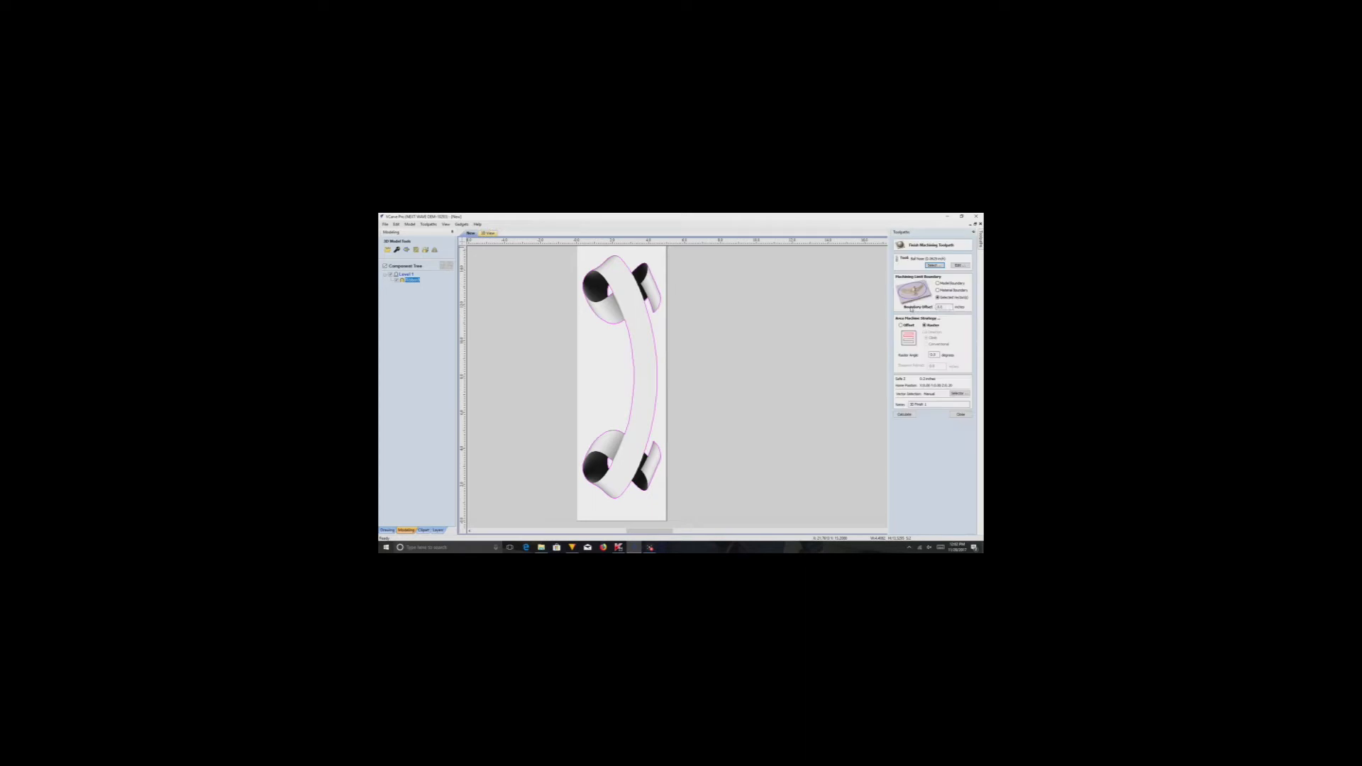
{"action": "left_click", "coordinate": [905, 415]}
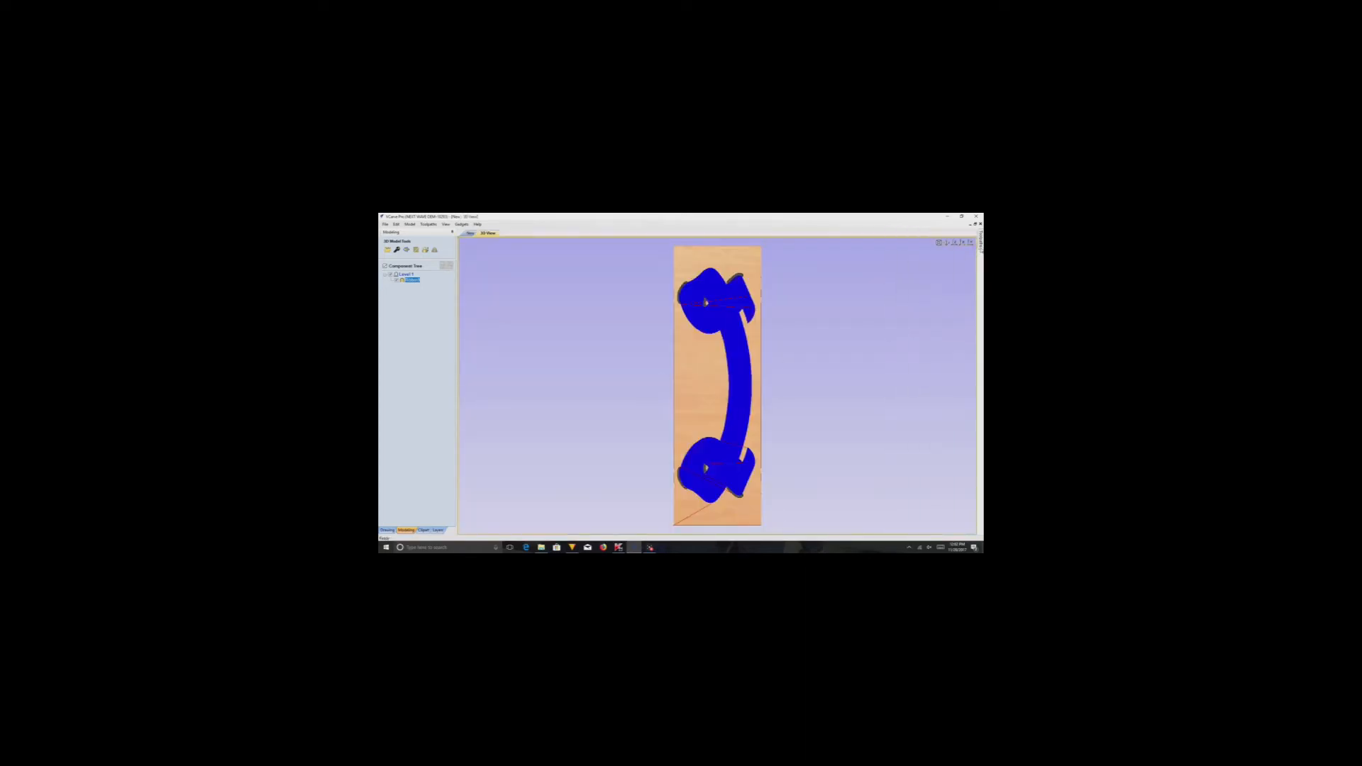
Preview the visible toolpaths and inspect the finish-machined ribbon on the board from different angles.
{"action": "mouse_move", "coordinate": [982, 248]}
{"action": "left_click", "coordinate": [946, 341]}
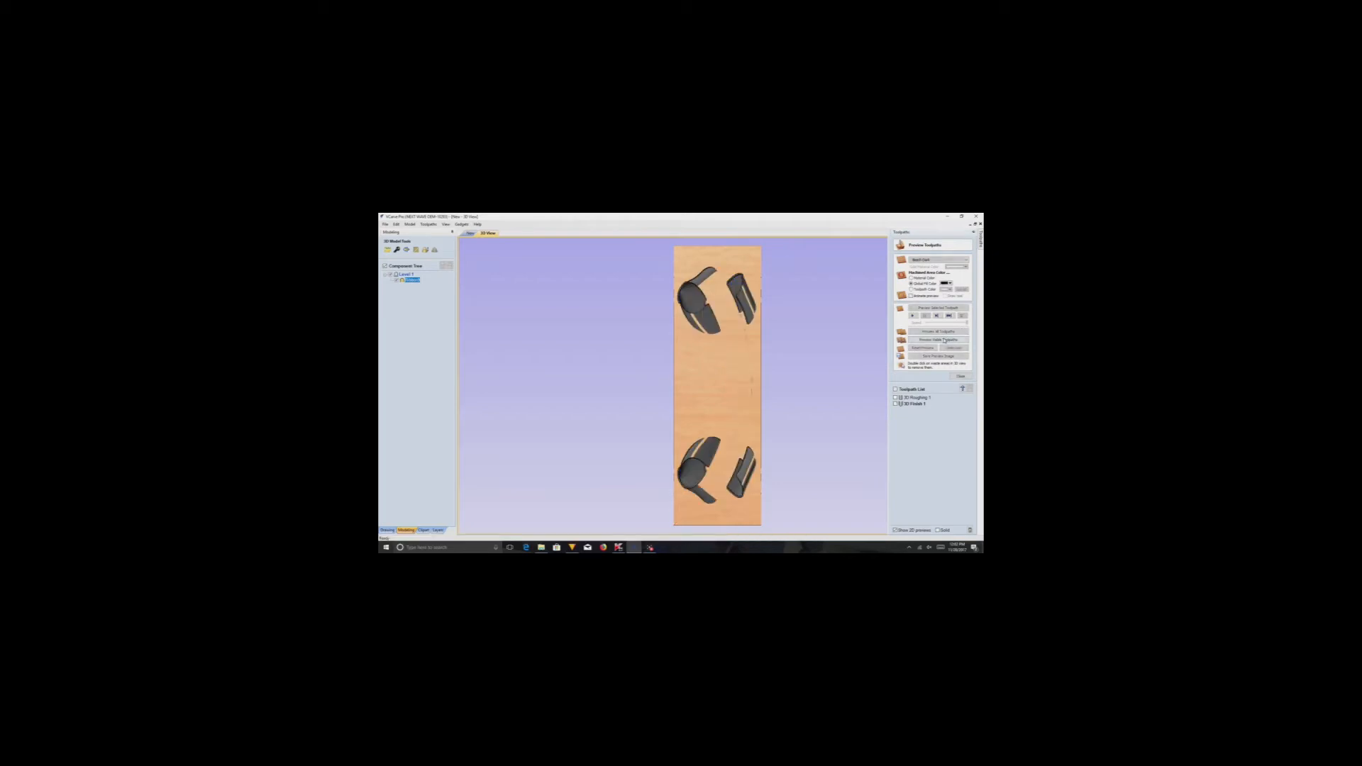
{"action": "left_click_drag", "start_coordinate": [727, 432], "coordinate": [788, 482]}
{"action": "left_click_drag", "start_coordinate": [786, 299], "coordinate": [690, 389]}
{"action": "left_click_drag", "start_coordinate": [786, 387], "coordinate": [791, 383]}
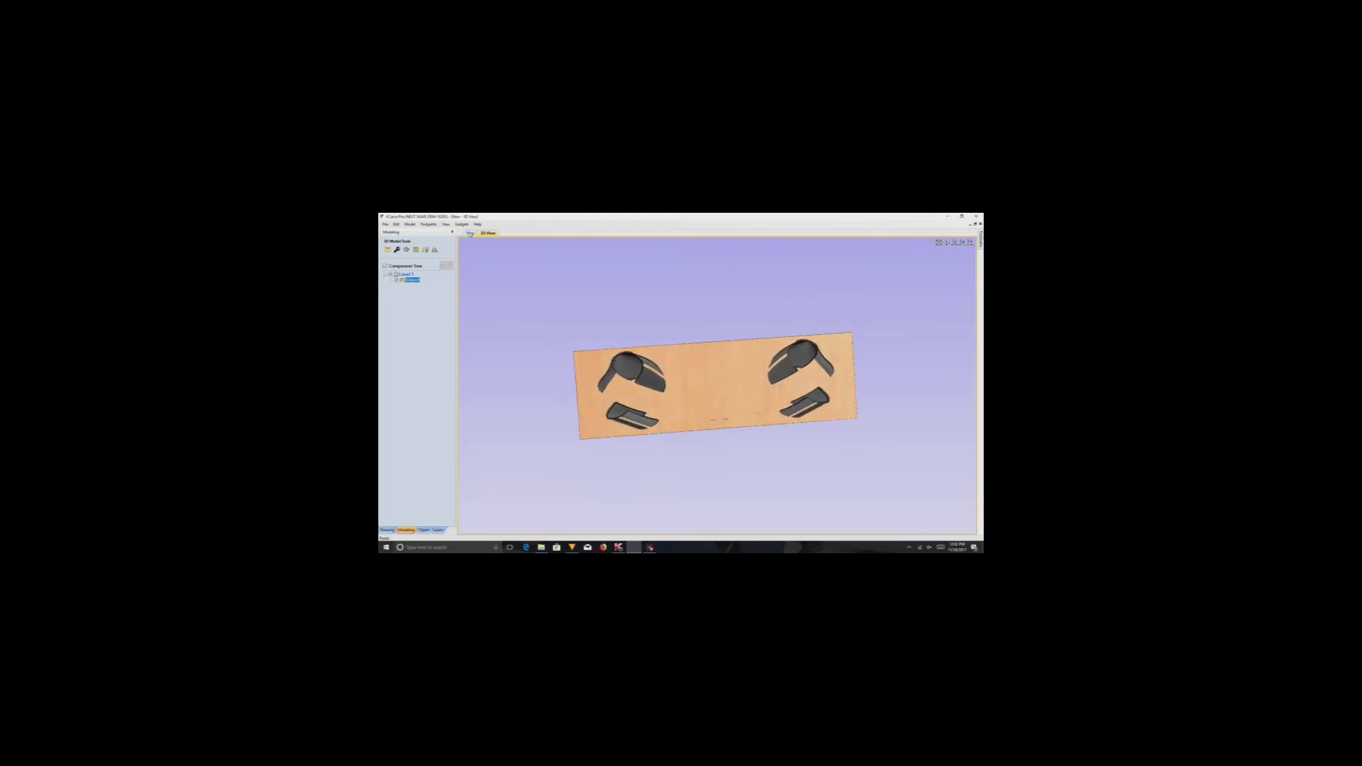
Delete all existing roughing and finishing toolpaths from the toolpath list.
{"action": "left_click", "coordinate": [980, 238]}
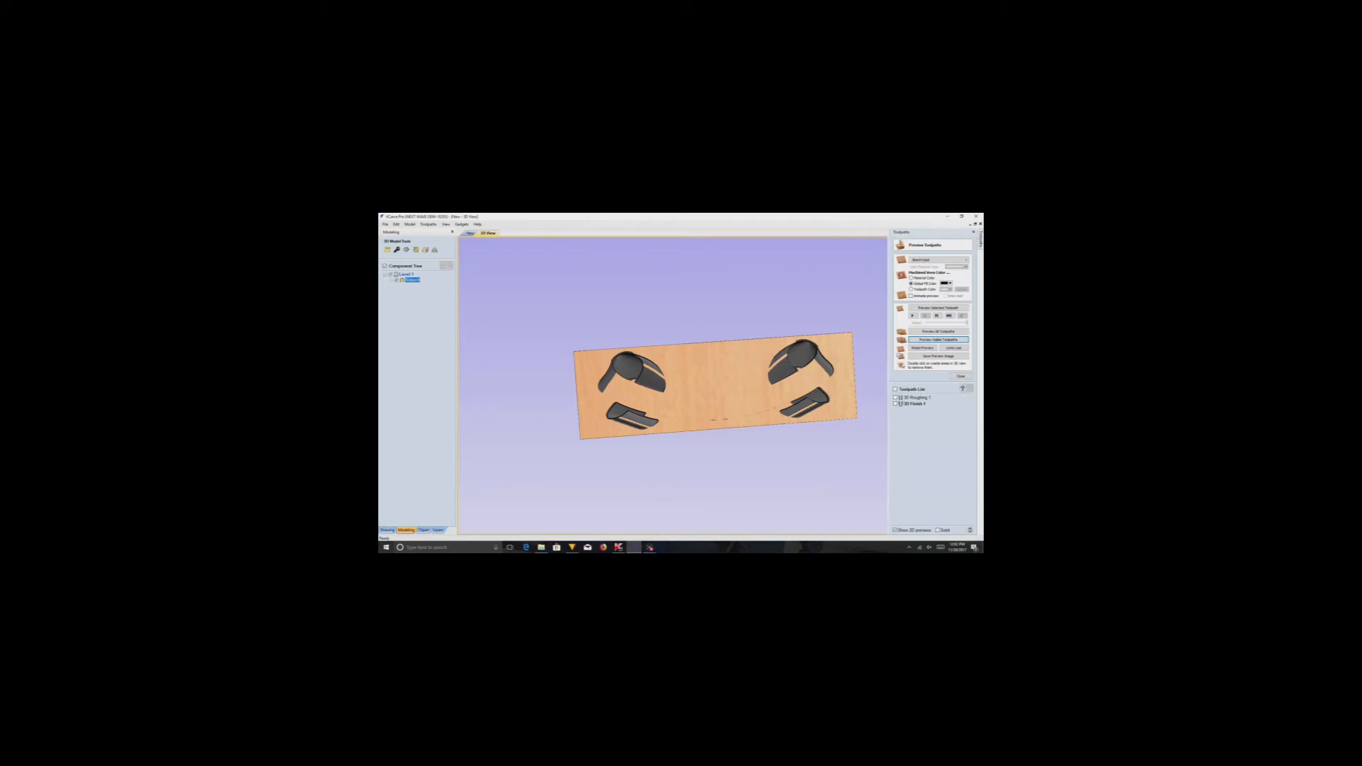
{"action": "right_click", "coordinate": [922, 405]}
{"action": "mouse_move", "coordinate": [938, 457]}
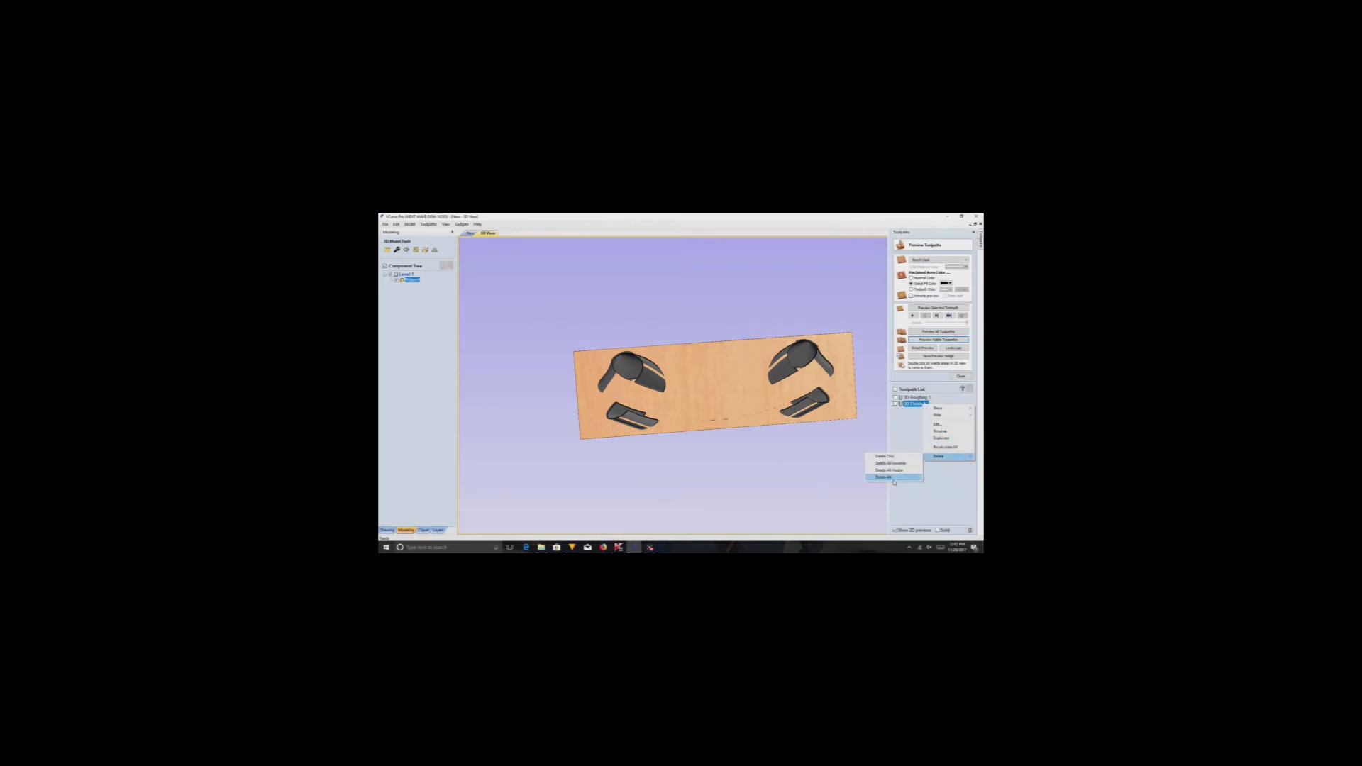
{"action": "left_click", "coordinate": [893, 479]}
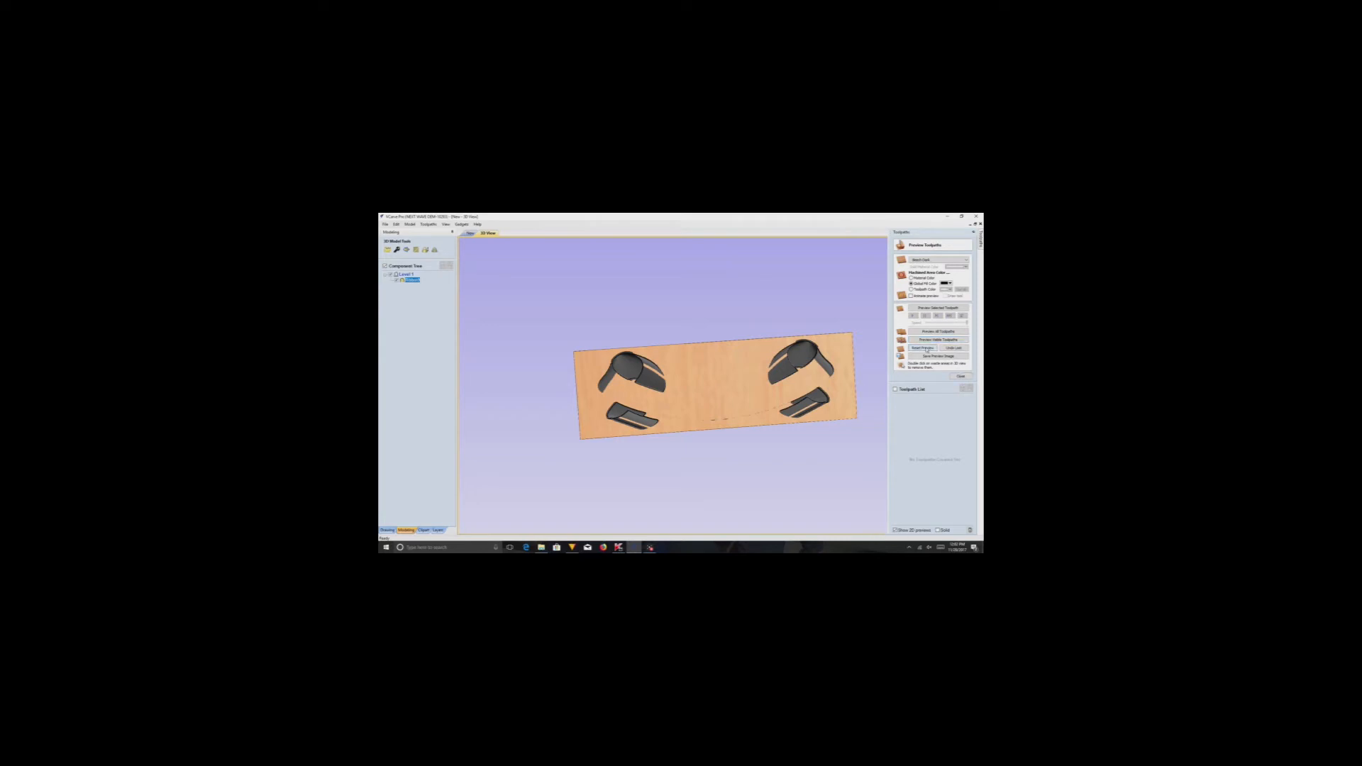
Reset the board's machining preview, return to the 2D drawing and close the preview.
{"action": "left_click", "coordinate": [923, 347]}
{"action": "left_click", "coordinate": [470, 233]}
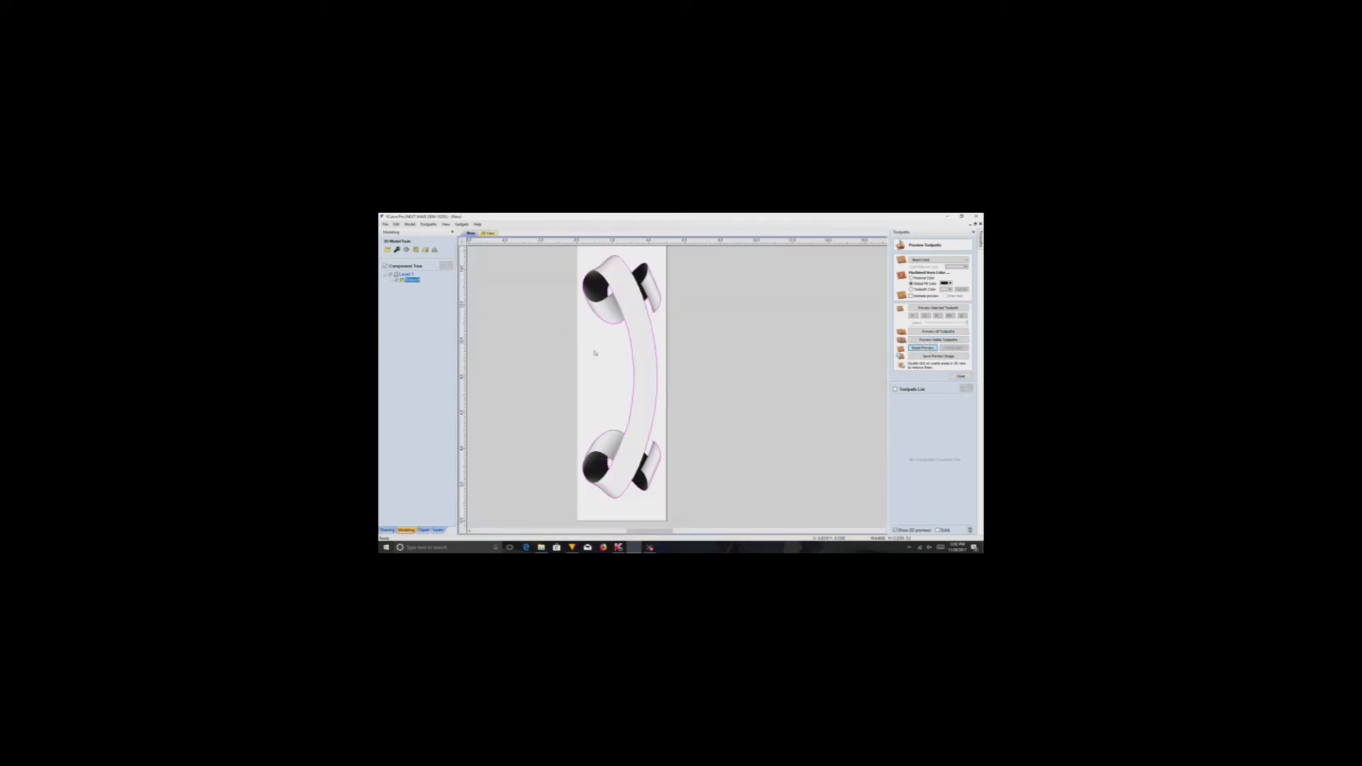
{"action": "left_click", "coordinate": [961, 376]}
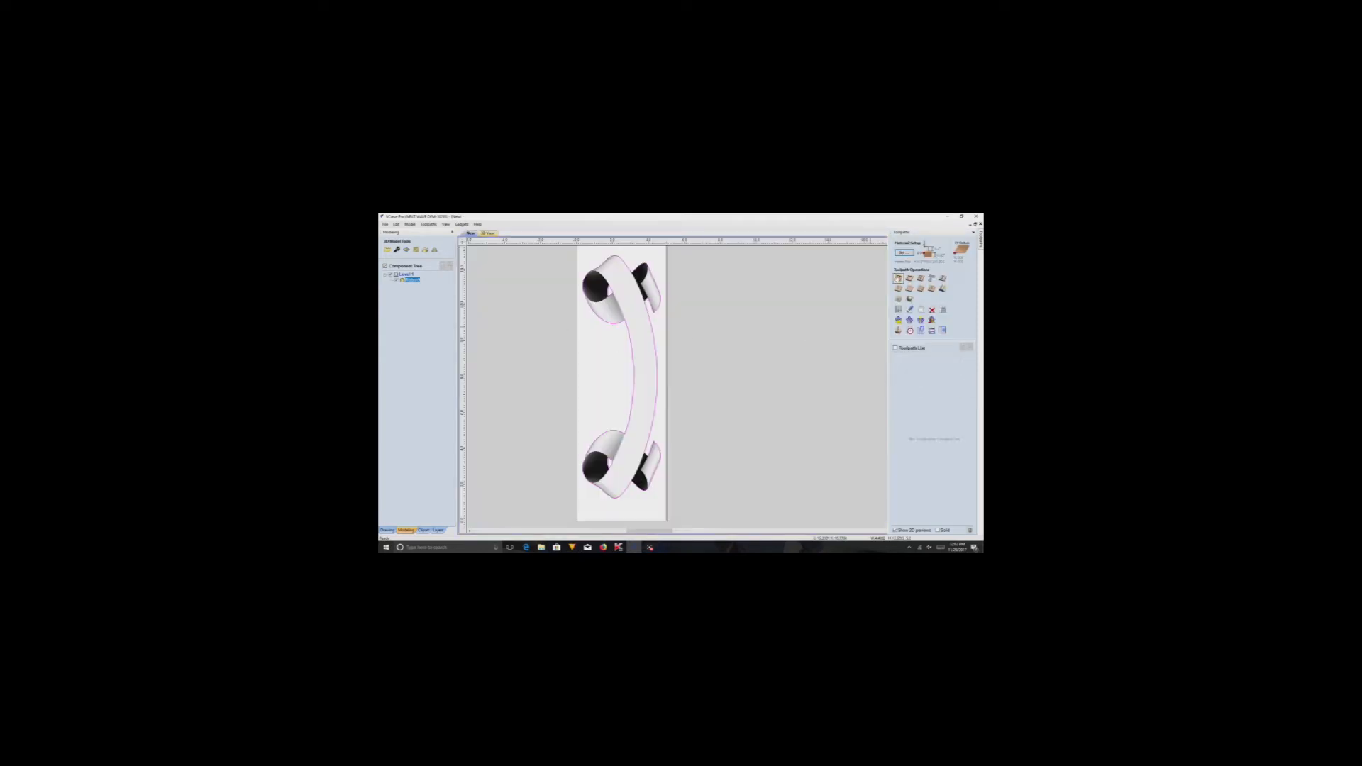
Calculate a Z-level 3D roughing toolpath using the material boundary as the machining limit.
{"action": "left_click", "coordinate": [898, 299]}
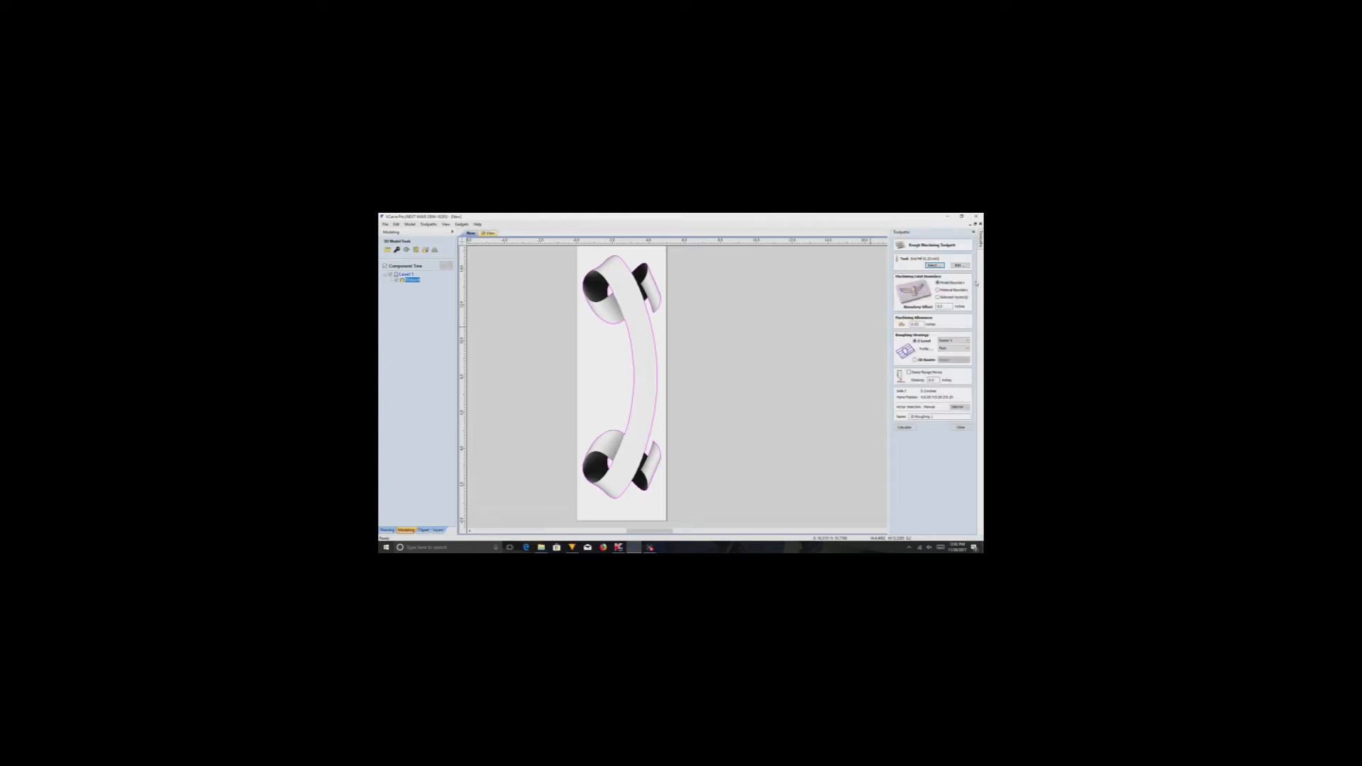
{"action": "left_click", "coordinate": [939, 291]}
{"action": "left_click", "coordinate": [905, 428]}
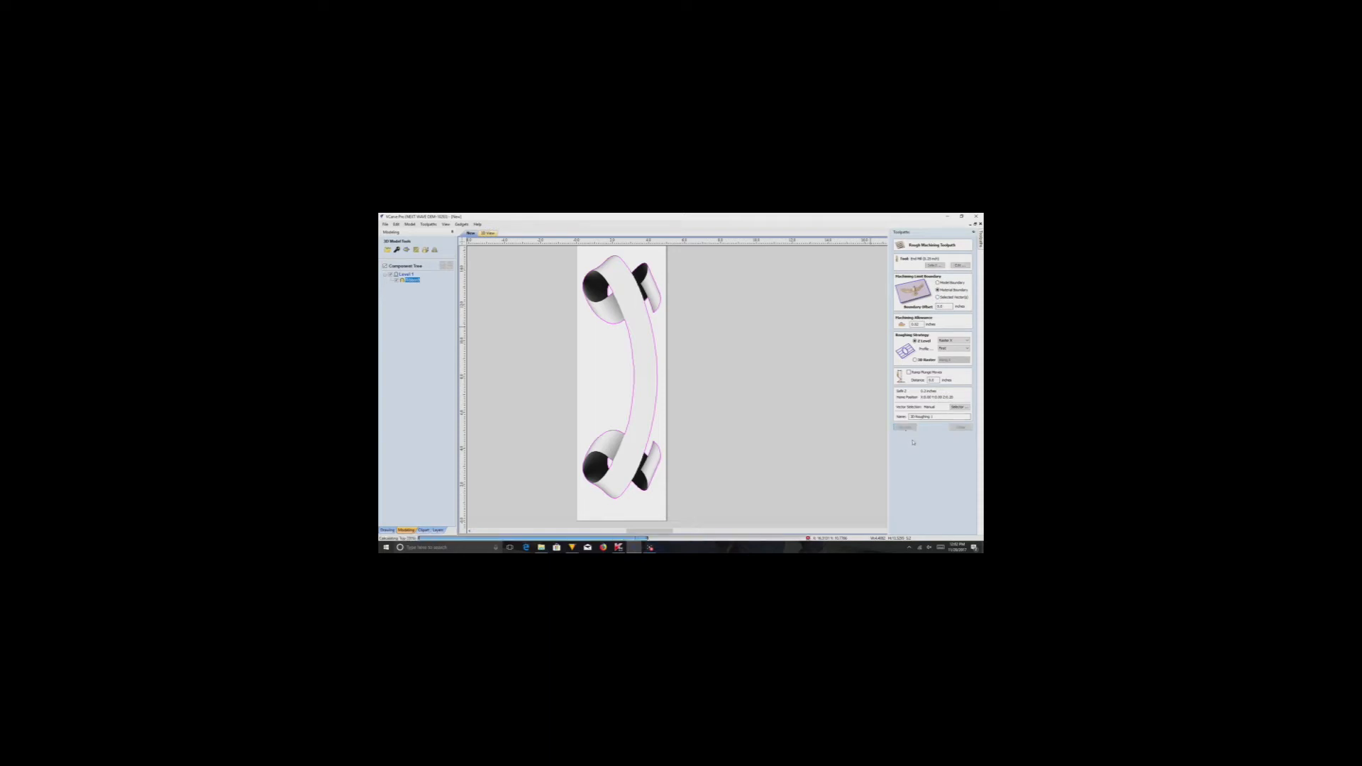
Preview the full-board roughing toolpath, return to the 2D drawing and close the preview.
{"action": "left_click", "coordinate": [939, 339]}
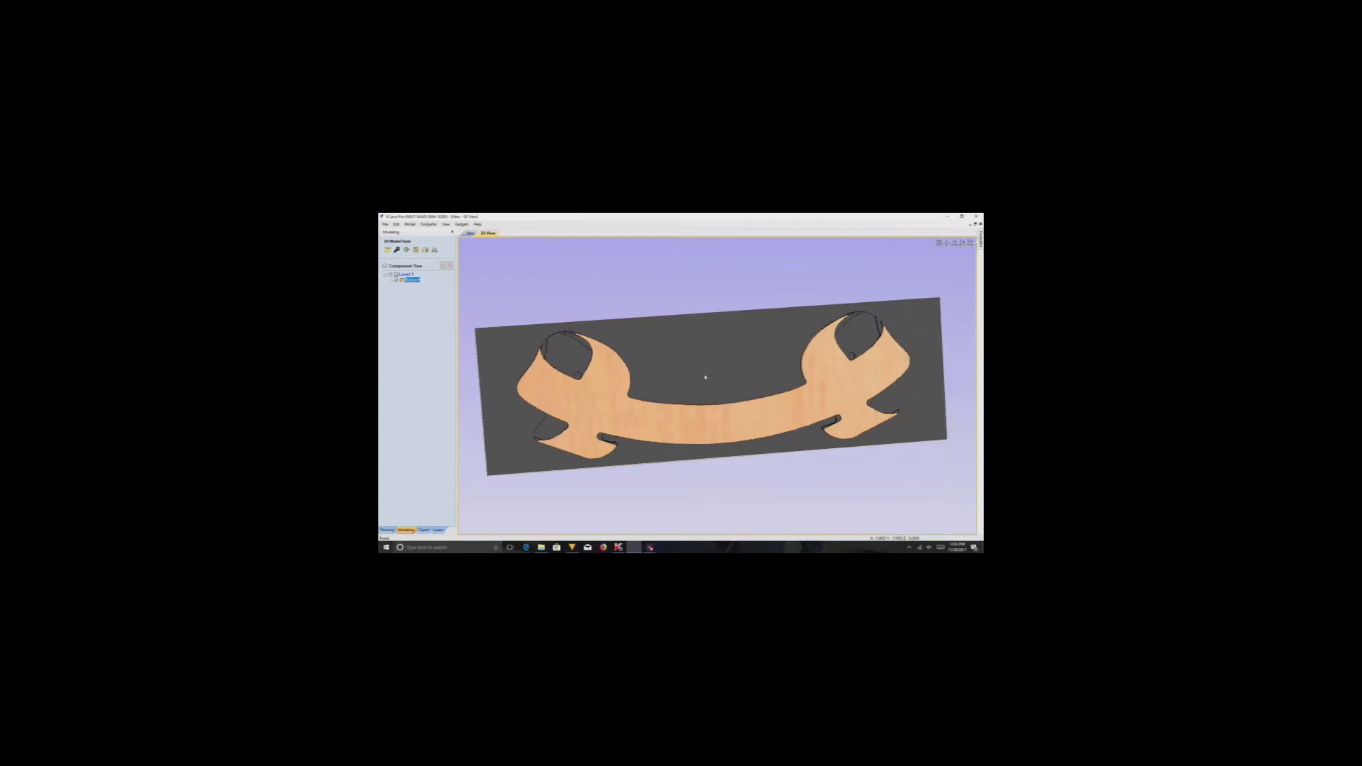
{"action": "left_click", "coordinate": [470, 233]}
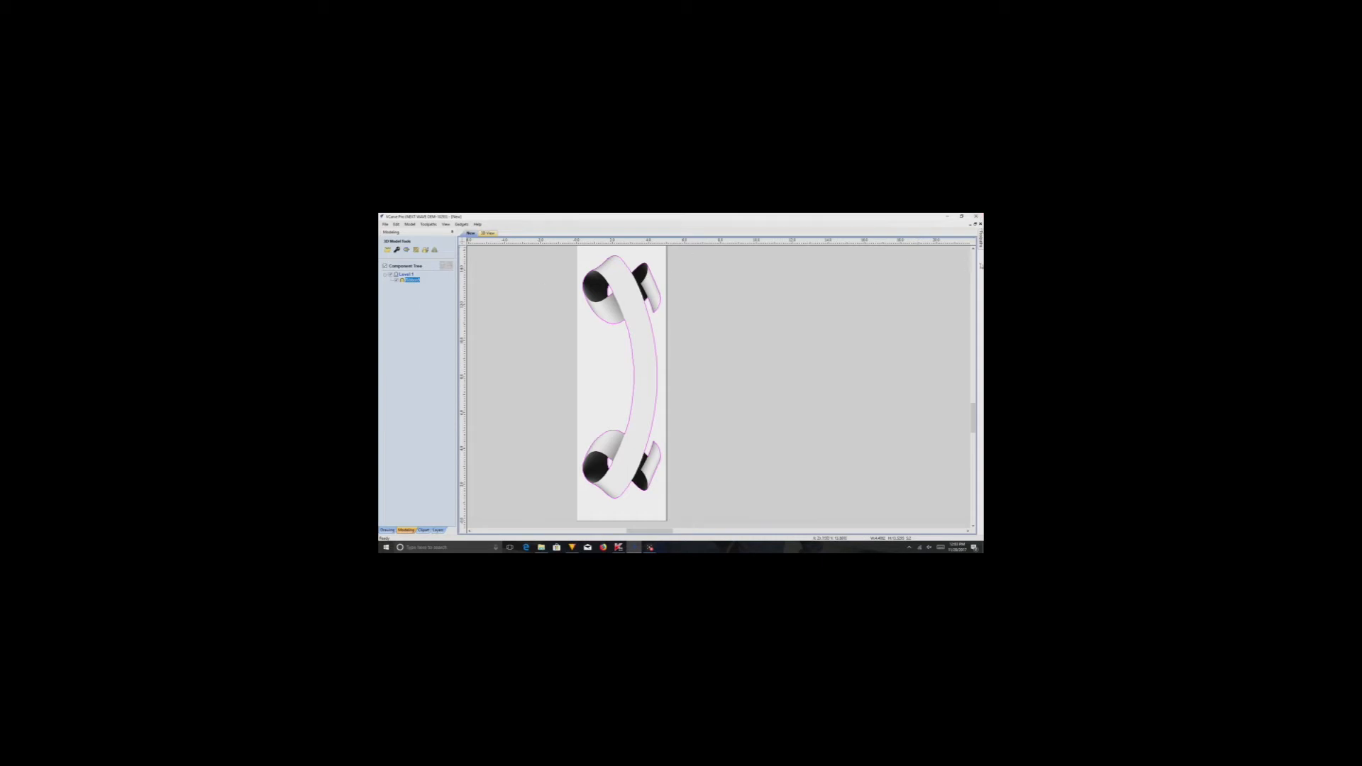
{"action": "mouse_move", "coordinate": [981, 241]}
{"action": "left_click", "coordinate": [965, 378]}
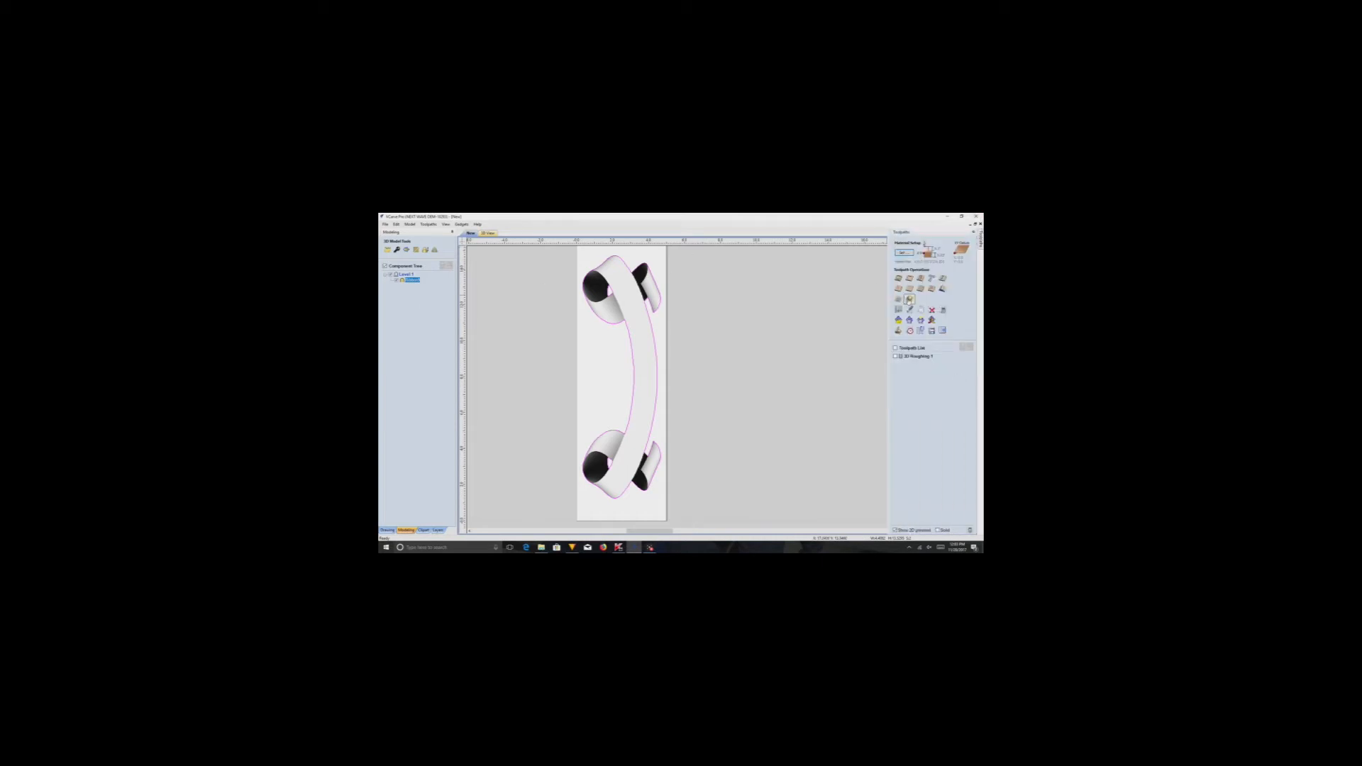
Calculate a 3D finishing toolpath with the raster strategy, using the selected ribbon vectors as the machining limit.
{"action": "left_click", "coordinate": [910, 299]}
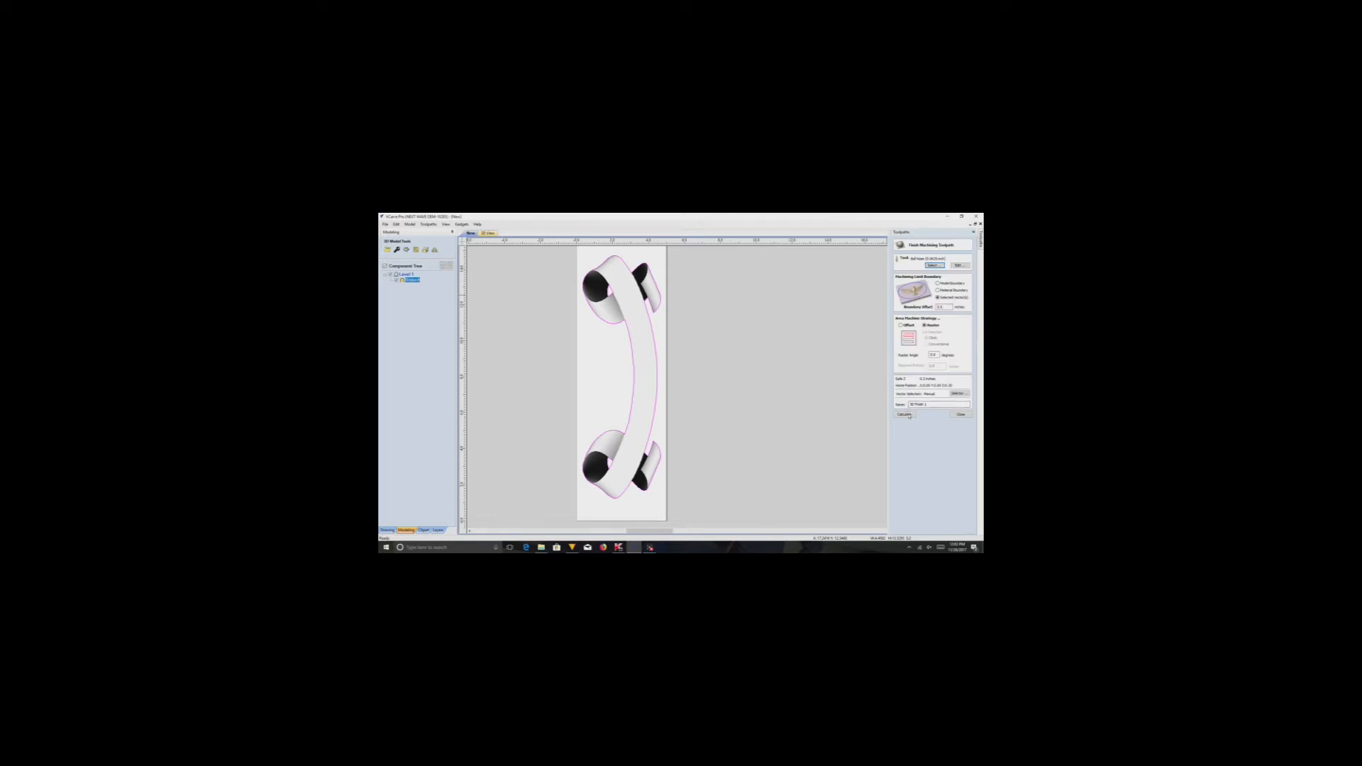
{"action": "left_click", "coordinate": [938, 291]}
{"action": "left_click", "coordinate": [938, 298]}
{"action": "left_click", "coordinate": [914, 418]}
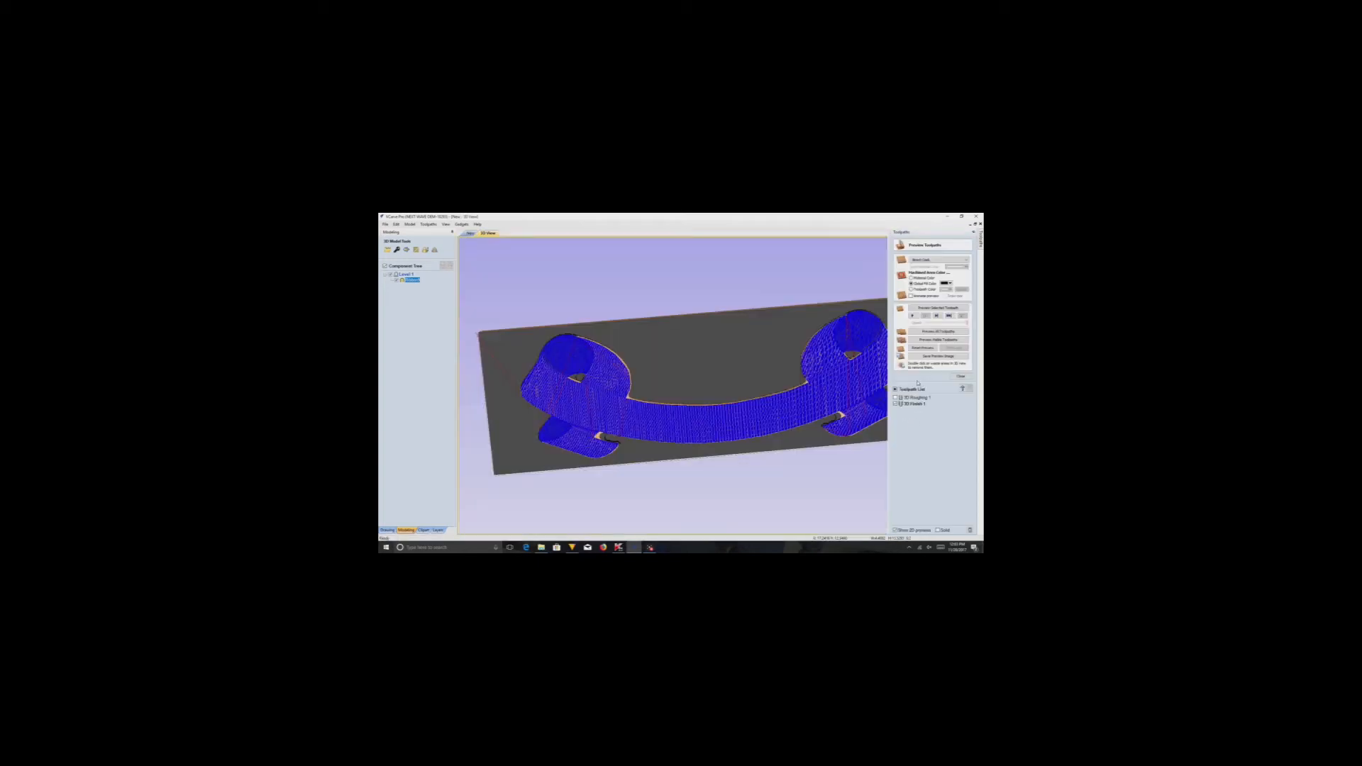
Preview the visible toolpaths, set the machined areas to the material colour and inspect the raised ribbon from different angles.
{"action": "left_click", "coordinate": [936, 332]}
{"action": "scroll", "coordinate": [749, 384], "scroll_direction": "down", "scroll_amount": 3}
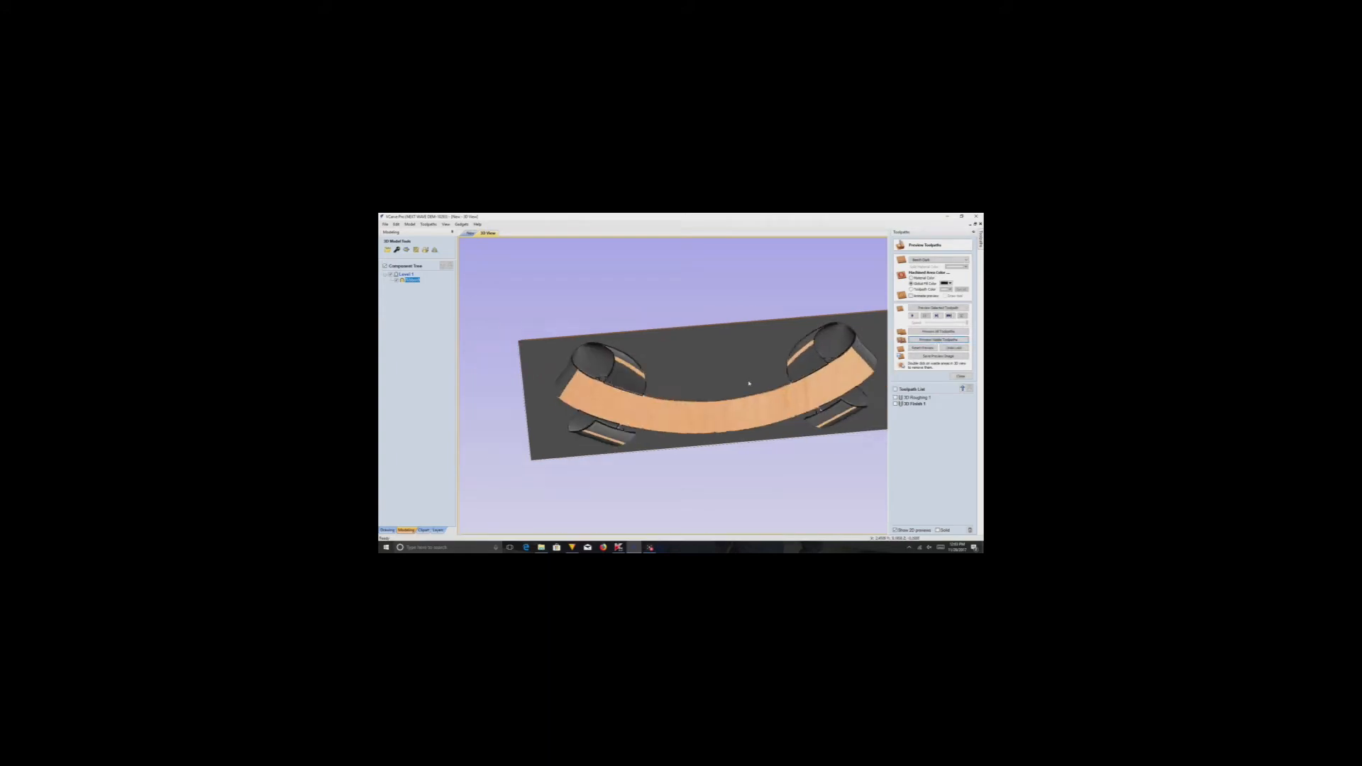
{"action": "mouse_move", "coordinate": [982, 247]}
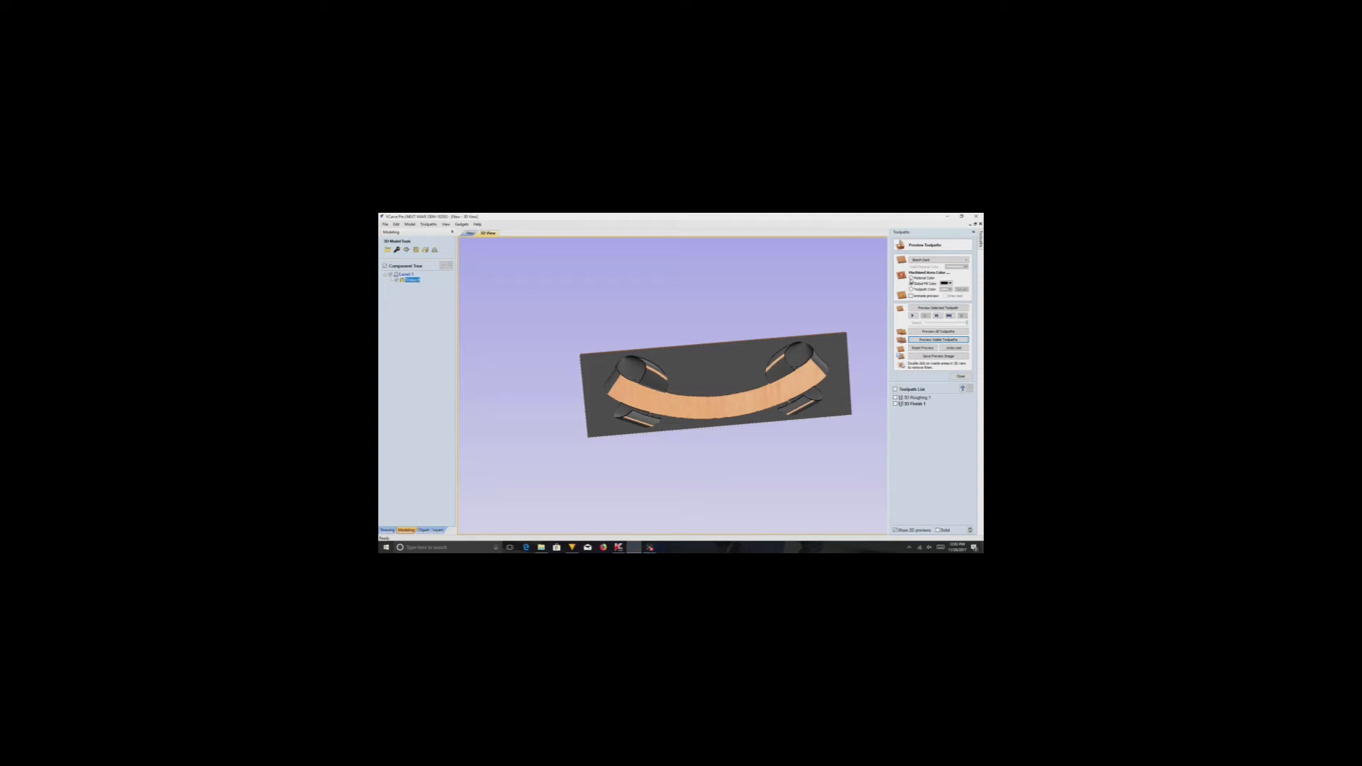
{"action": "left_click", "coordinate": [911, 277]}
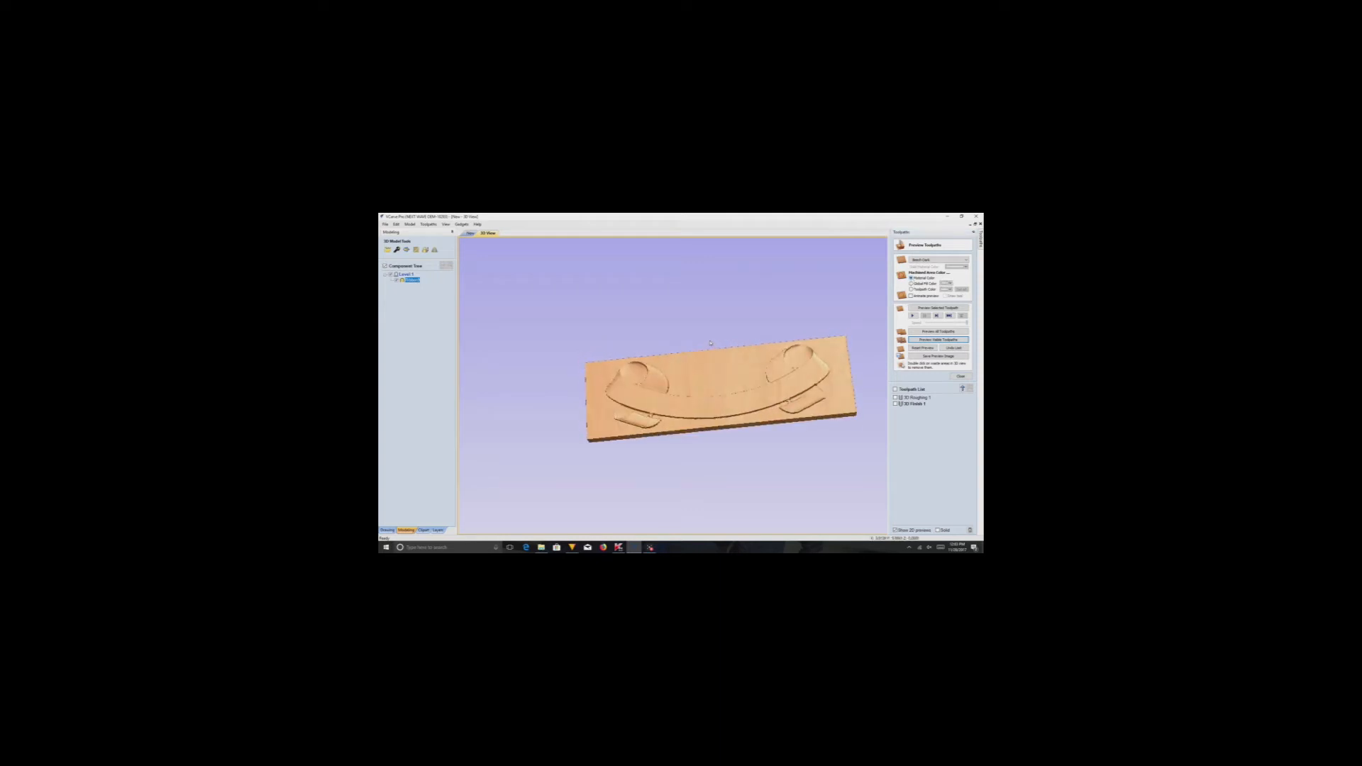
{"action": "left_click_drag", "start_coordinate": [801, 403], "coordinate": [702, 413]}
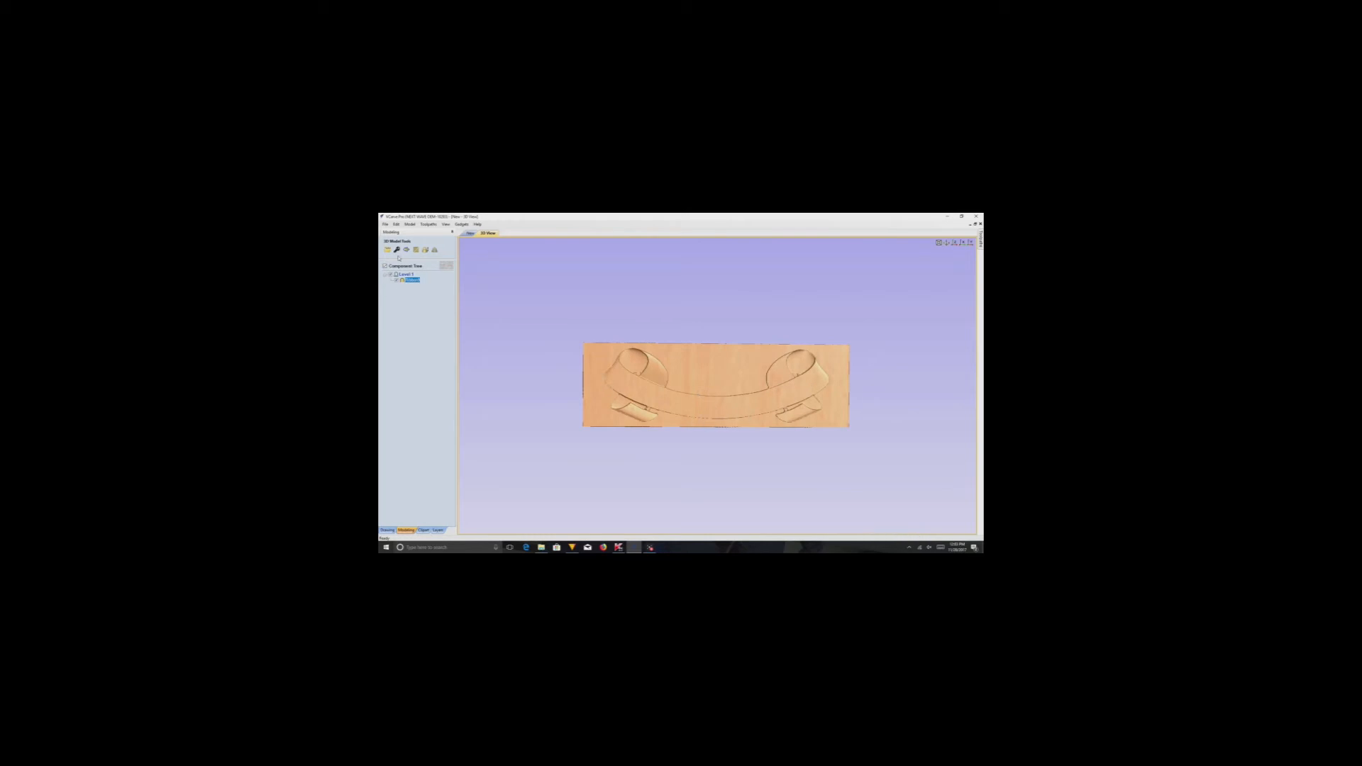
Create the text 7522 in the 2D drawing, then resize it and place it across the middle of the board.
{"action": "left_click", "coordinate": [470, 233]}
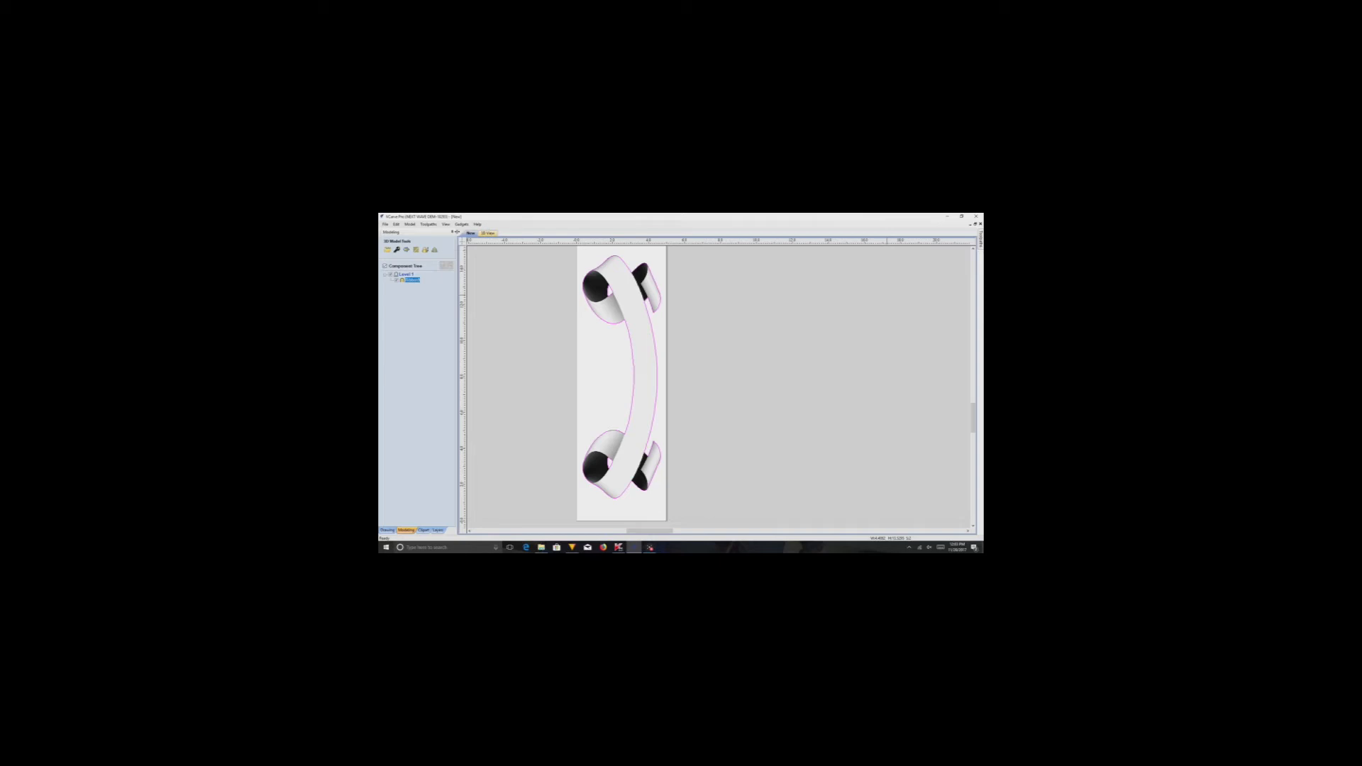
{"action": "left_click", "coordinate": [388, 530]}
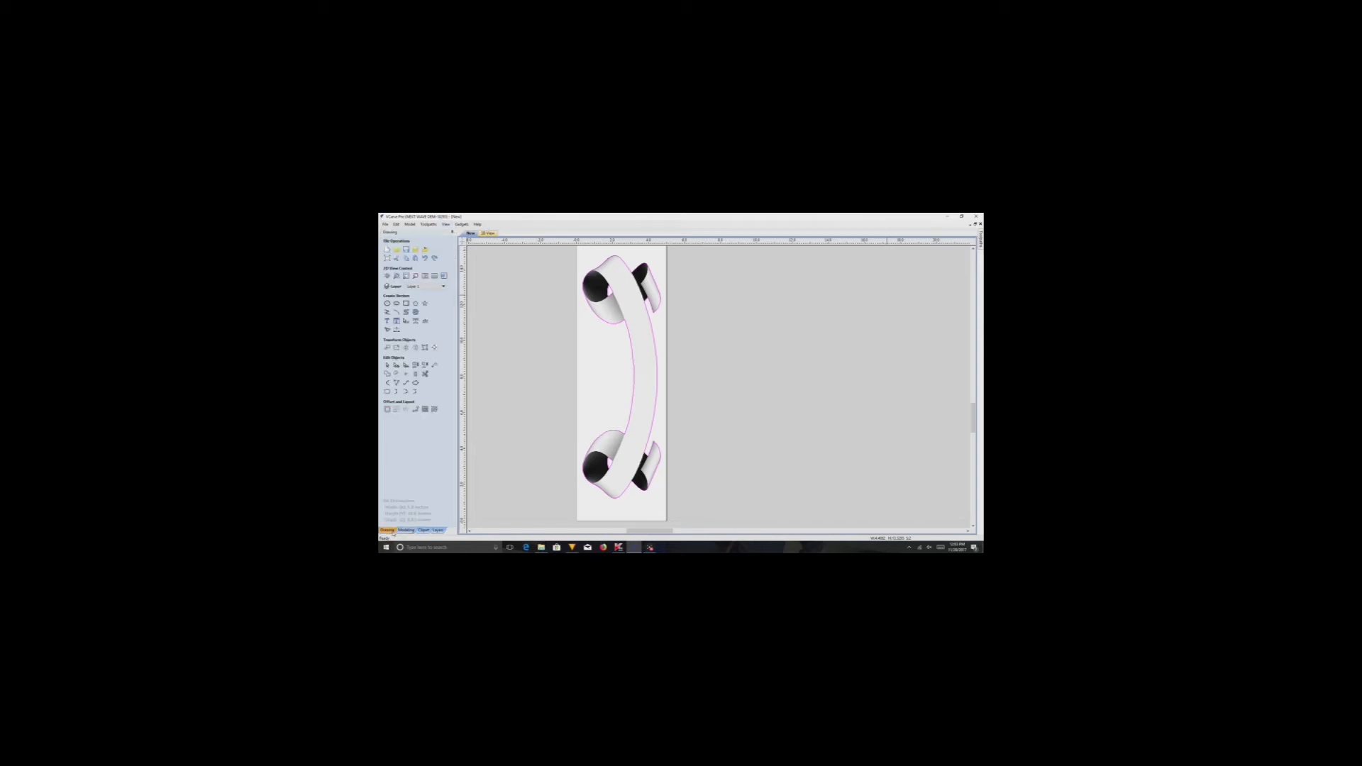
{"action": "left_click", "coordinate": [387, 321]}
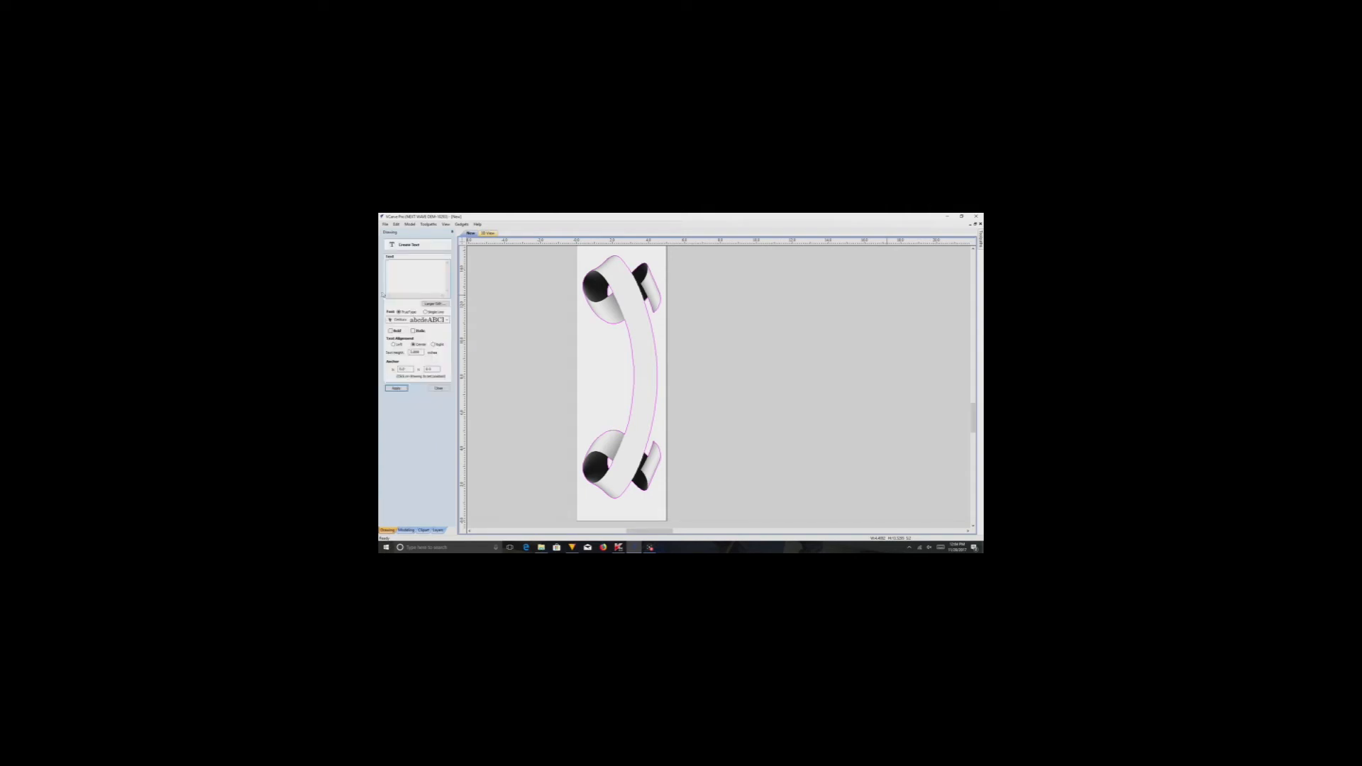
{"action": "left_click", "coordinate": [396, 388]}
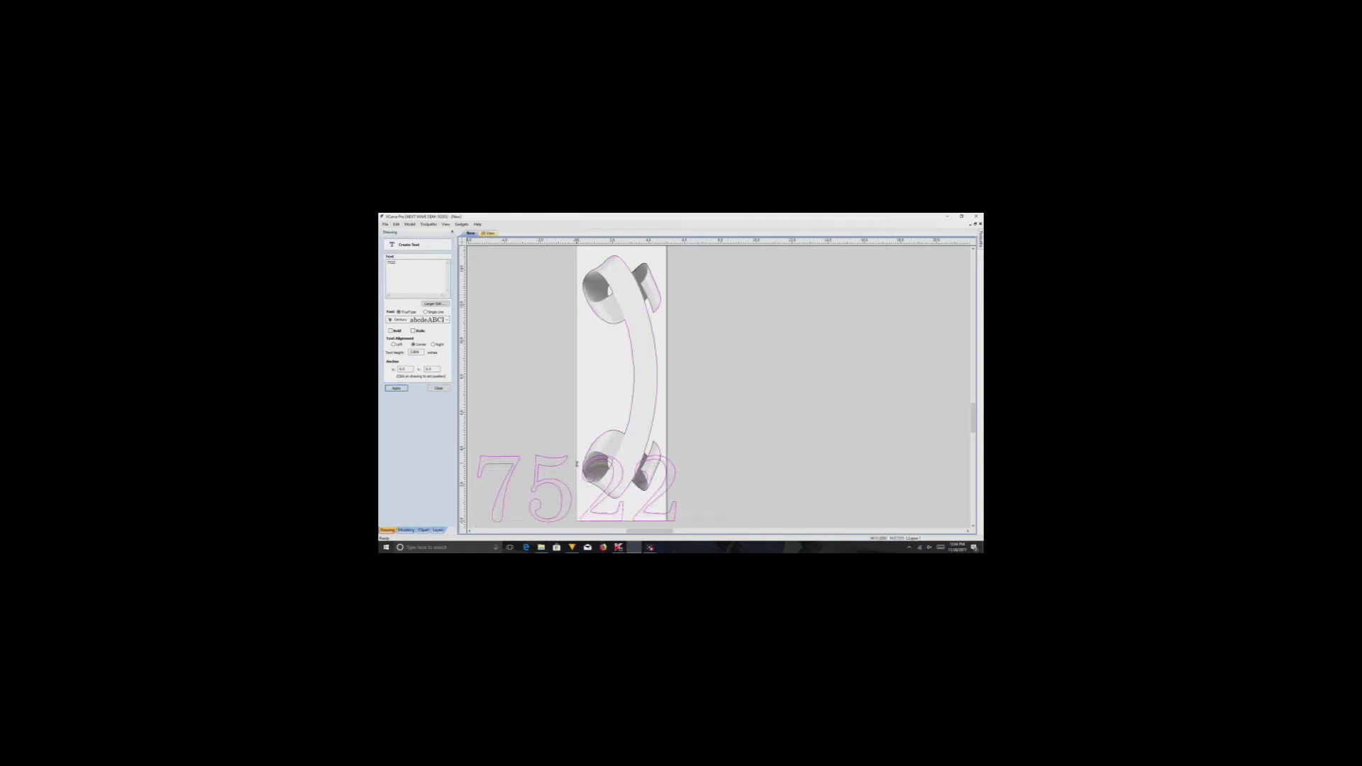
{"action": "left_click_drag", "start_coordinate": [577, 464], "coordinate": [708, 410]}
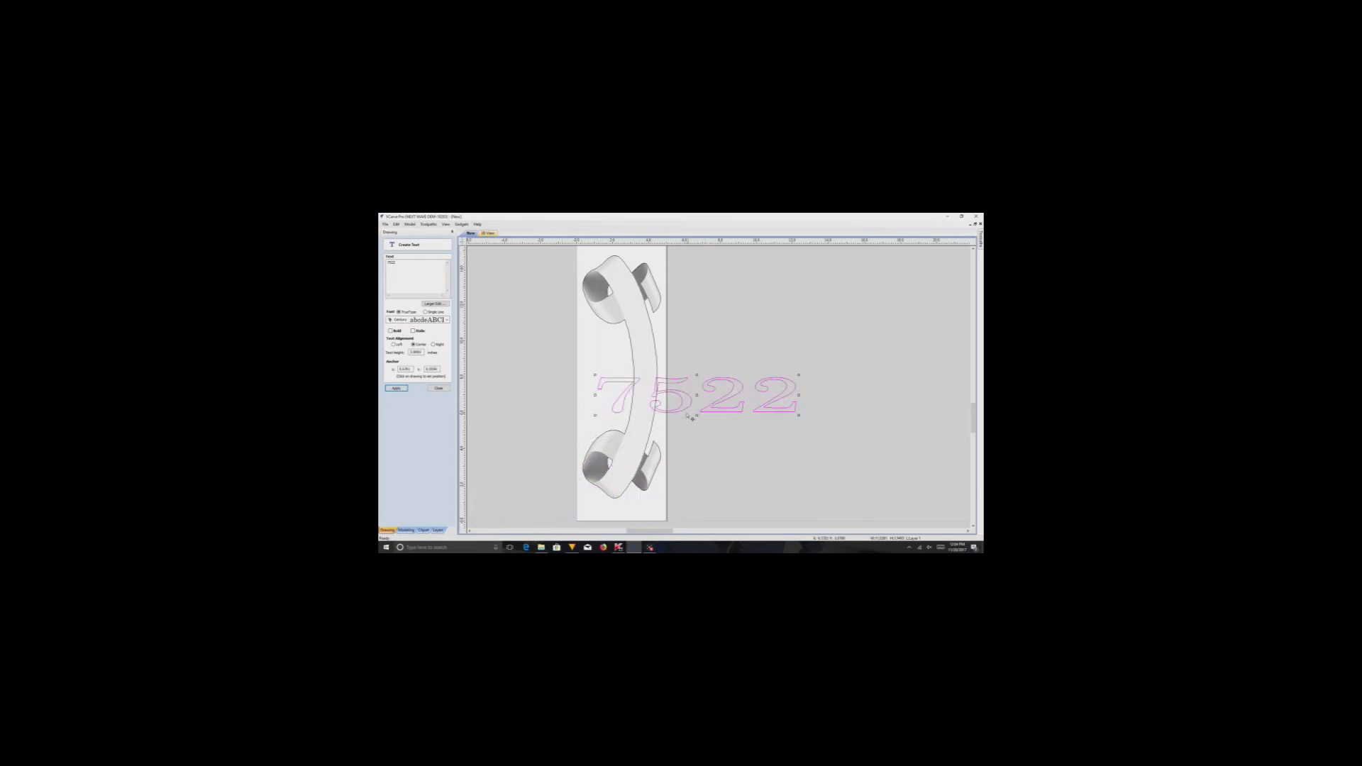
{"action": "left_click", "coordinate": [441, 390]}
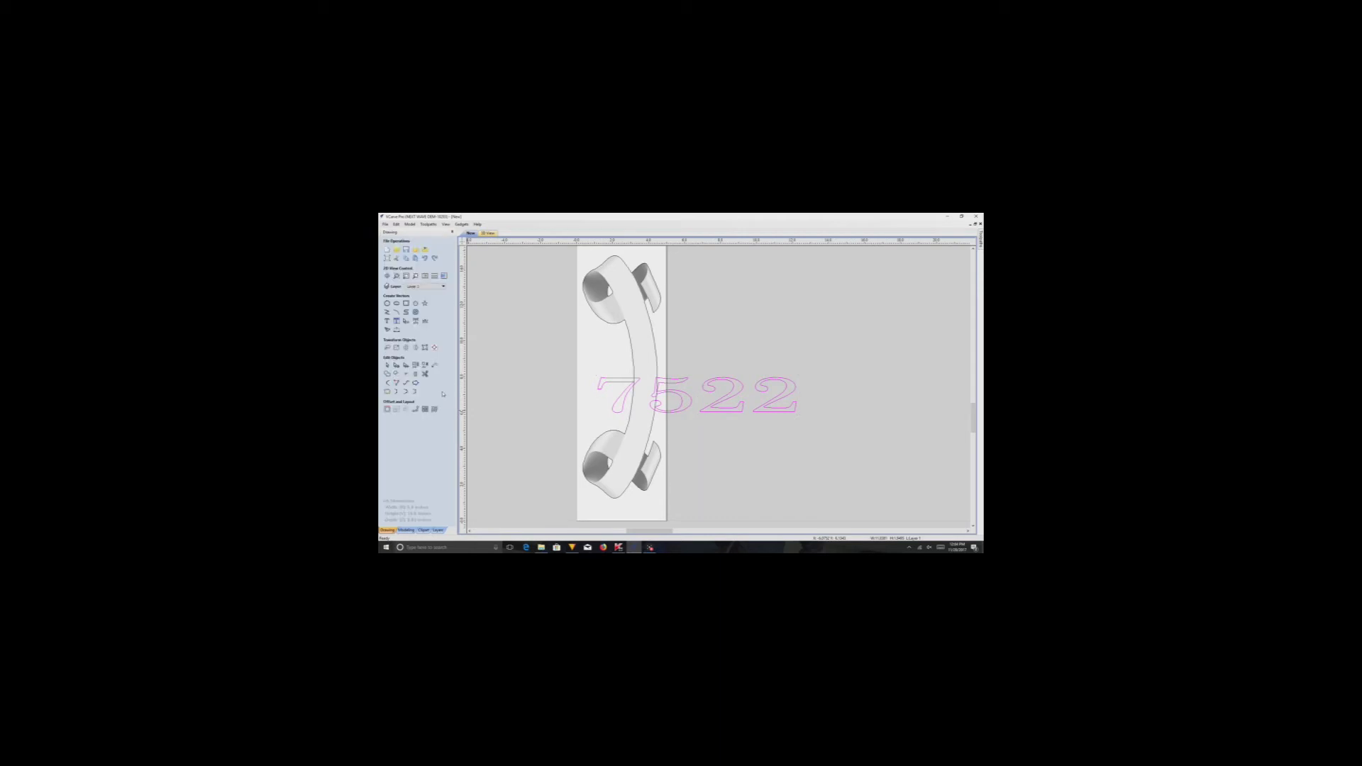
Rotate the 7522 text by 90 degrees and move it onto the ribbon's long band.
{"action": "left_click", "coordinate": [406, 348]}
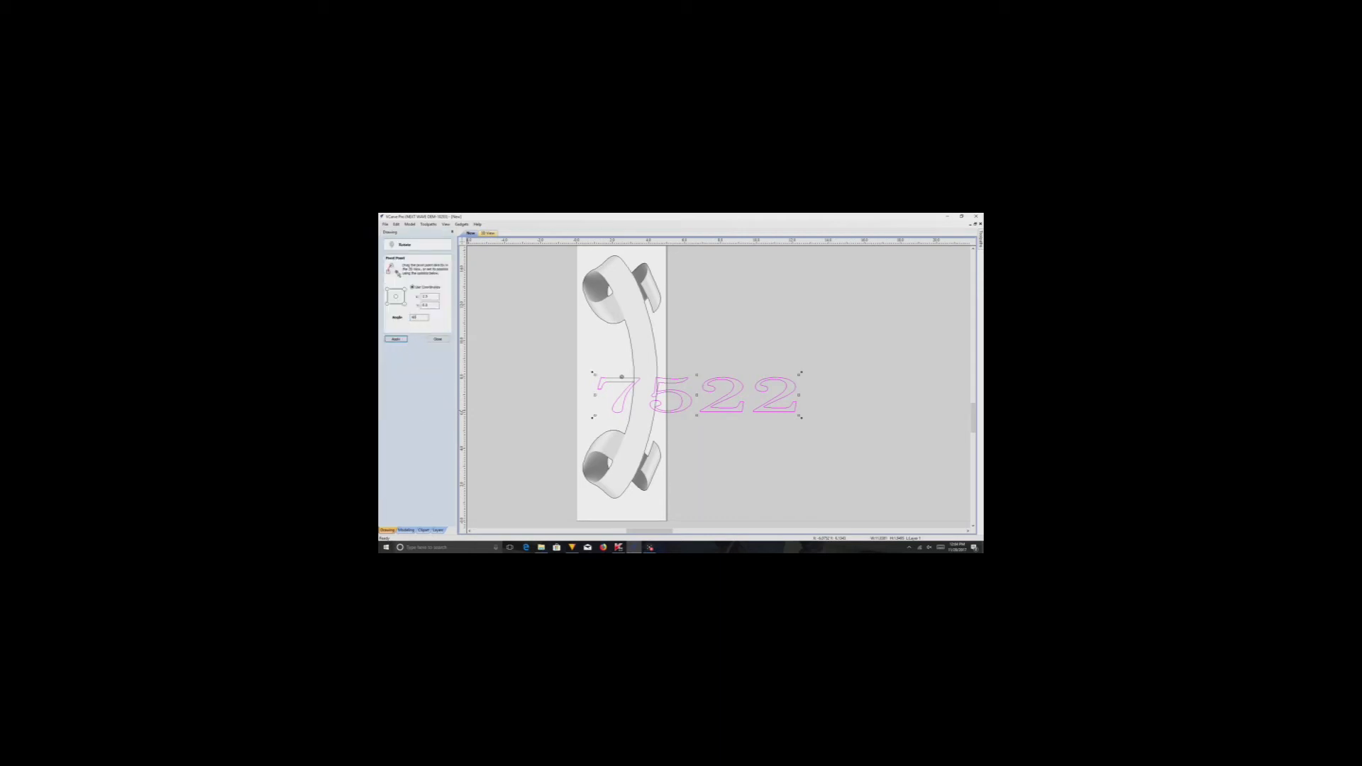
{"action": "left_click", "coordinate": [396, 340]}
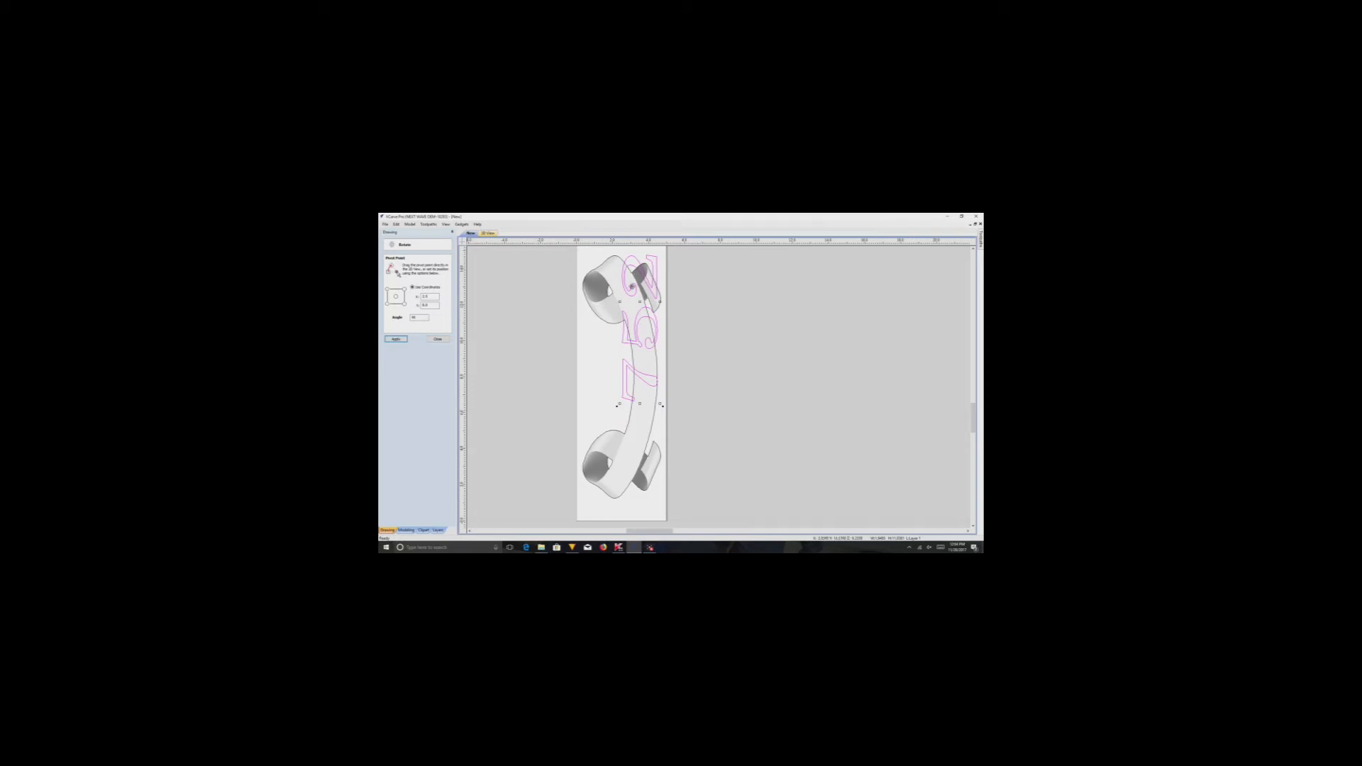
{"action": "scroll", "coordinate": [639, 315], "scroll_direction": "down", "scroll_amount": 3}
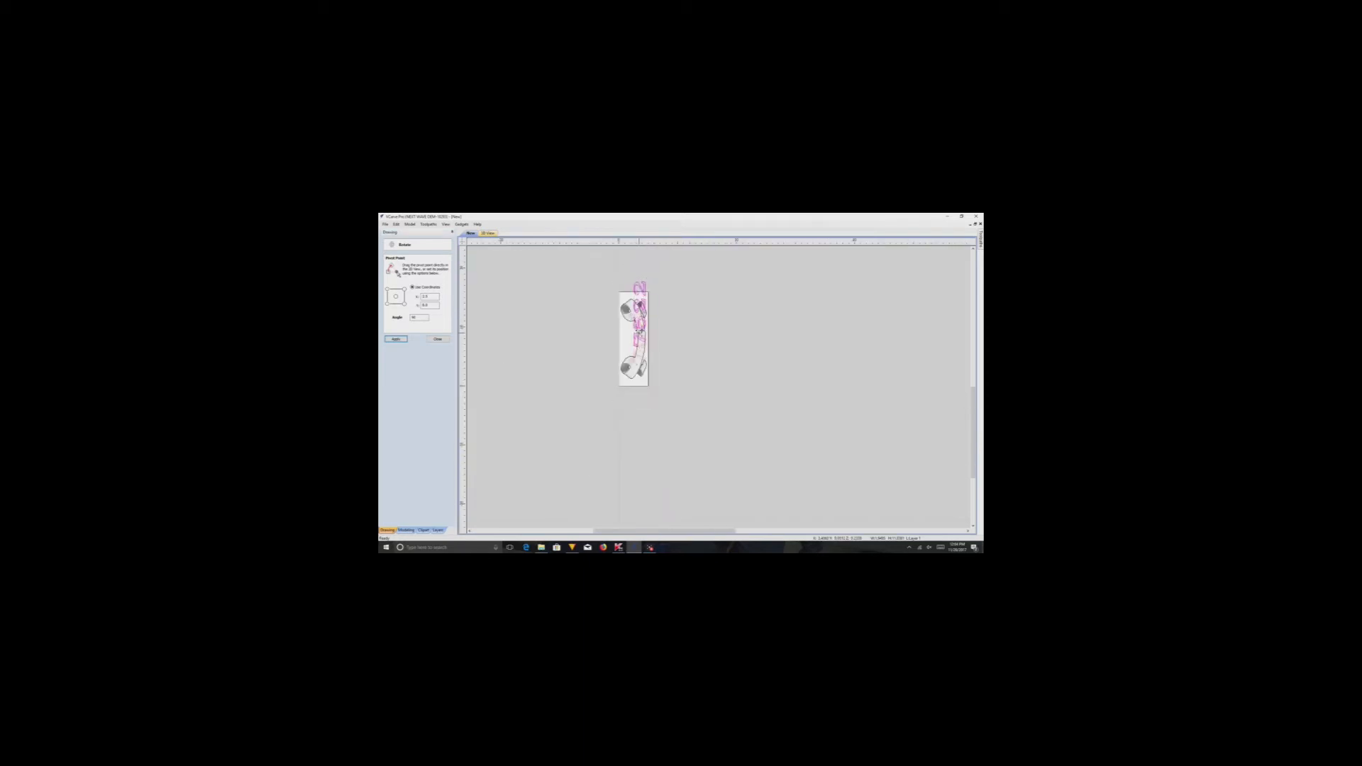
{"action": "scroll", "coordinate": [643, 330], "scroll_direction": "up", "scroll_amount": 5}
{"action": "left_click_drag", "start_coordinate": [645, 334], "coordinate": [698, 340]}
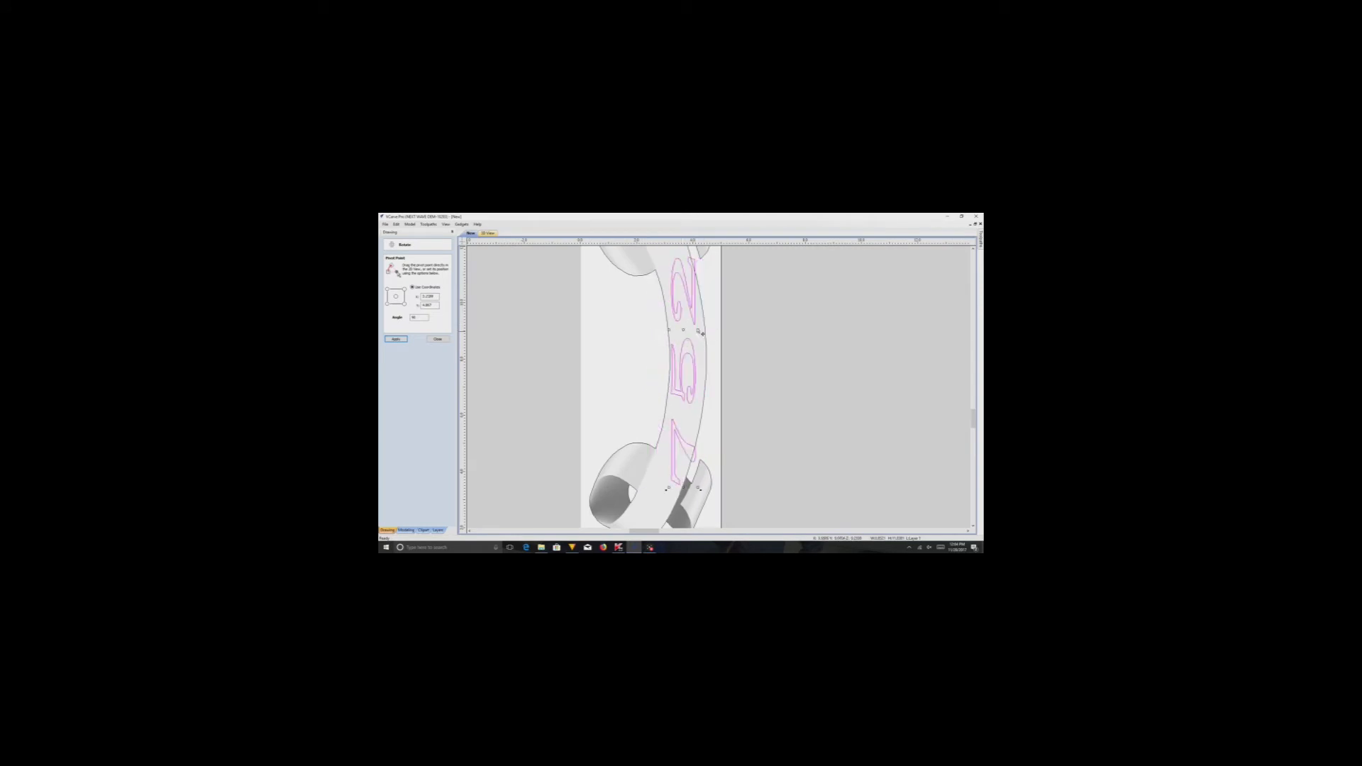
Centre the 7522 text on the board and shrink it to fit between the ribbon's two curls.
{"action": "left_click_drag", "start_coordinate": [972, 424], "coordinate": [973, 424]}
{"action": "scroll", "coordinate": [667, 381], "scroll_direction": "down", "scroll_amount": 4}
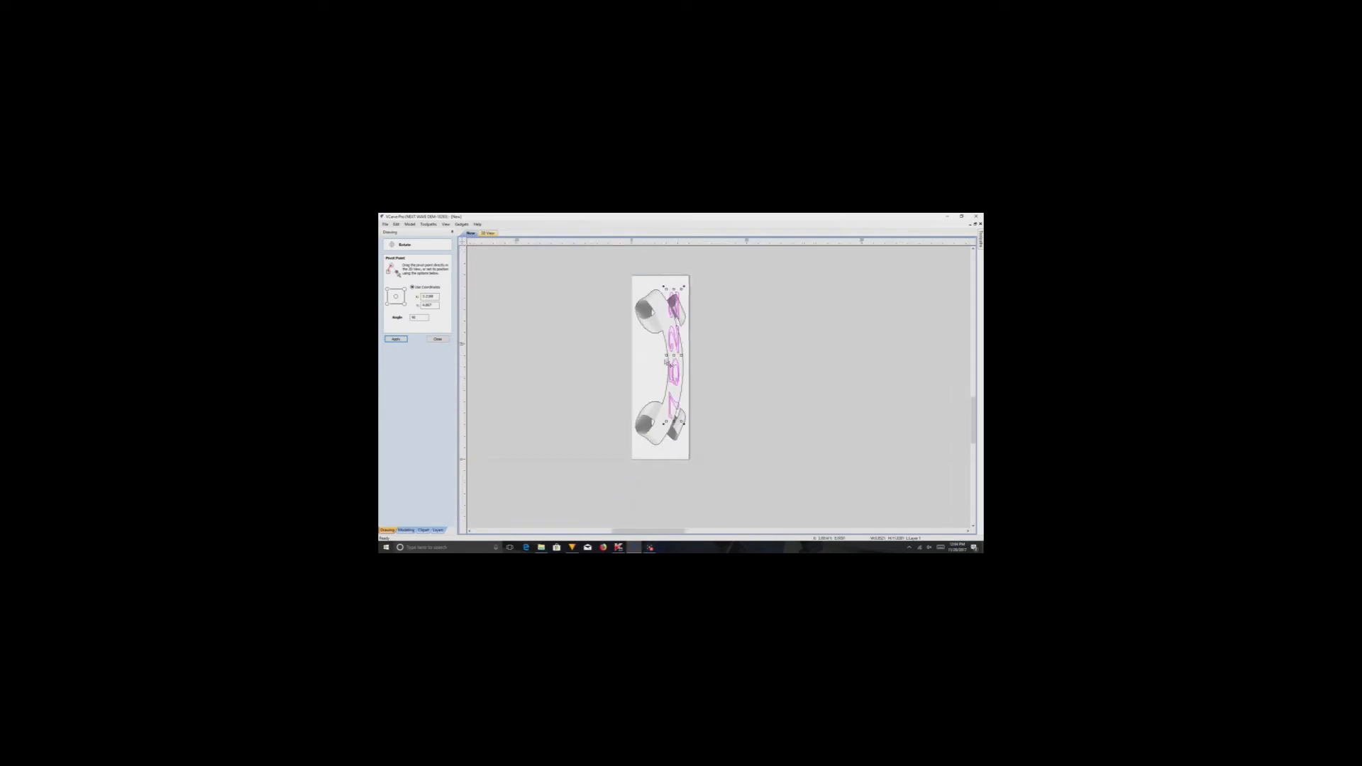
{"action": "left_click_drag", "start_coordinate": [675, 421], "coordinate": [674, 389]}
{"action": "key", "text": "F9"}
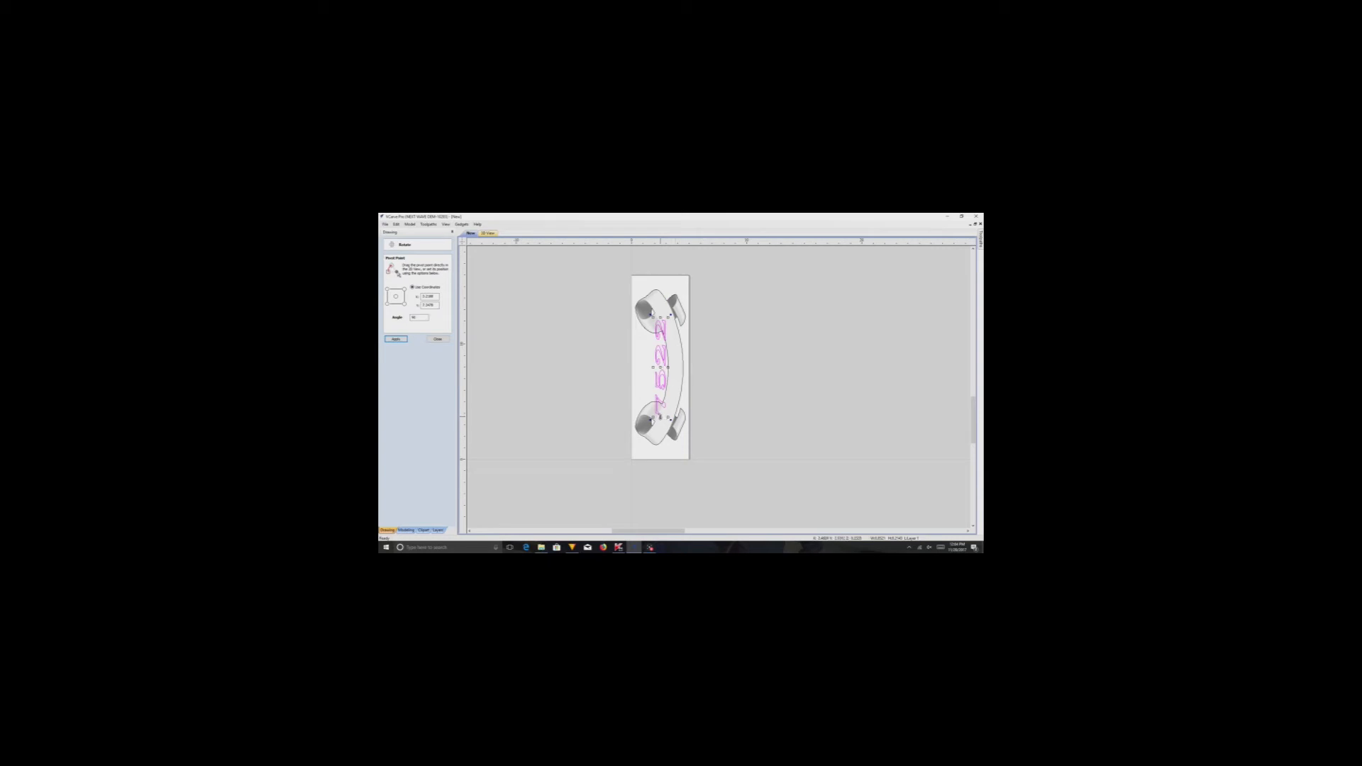
{"action": "left_click_drag", "start_coordinate": [660, 406], "coordinate": [661, 334]}
{"action": "left_click", "coordinate": [437, 339]}
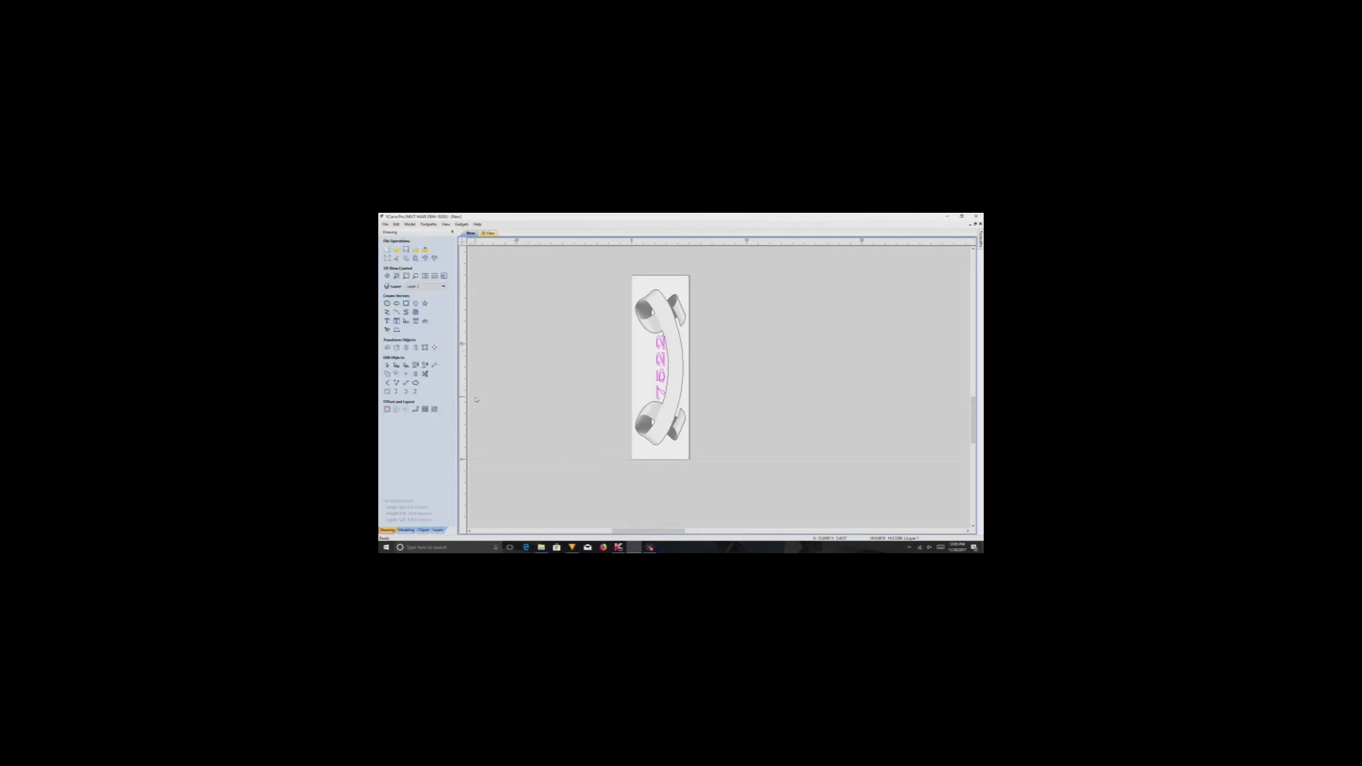
Arc the 7522 text to match the ribbon's curve and position it inside the ribbon's long band.
{"action": "left_click", "coordinate": [426, 321]}
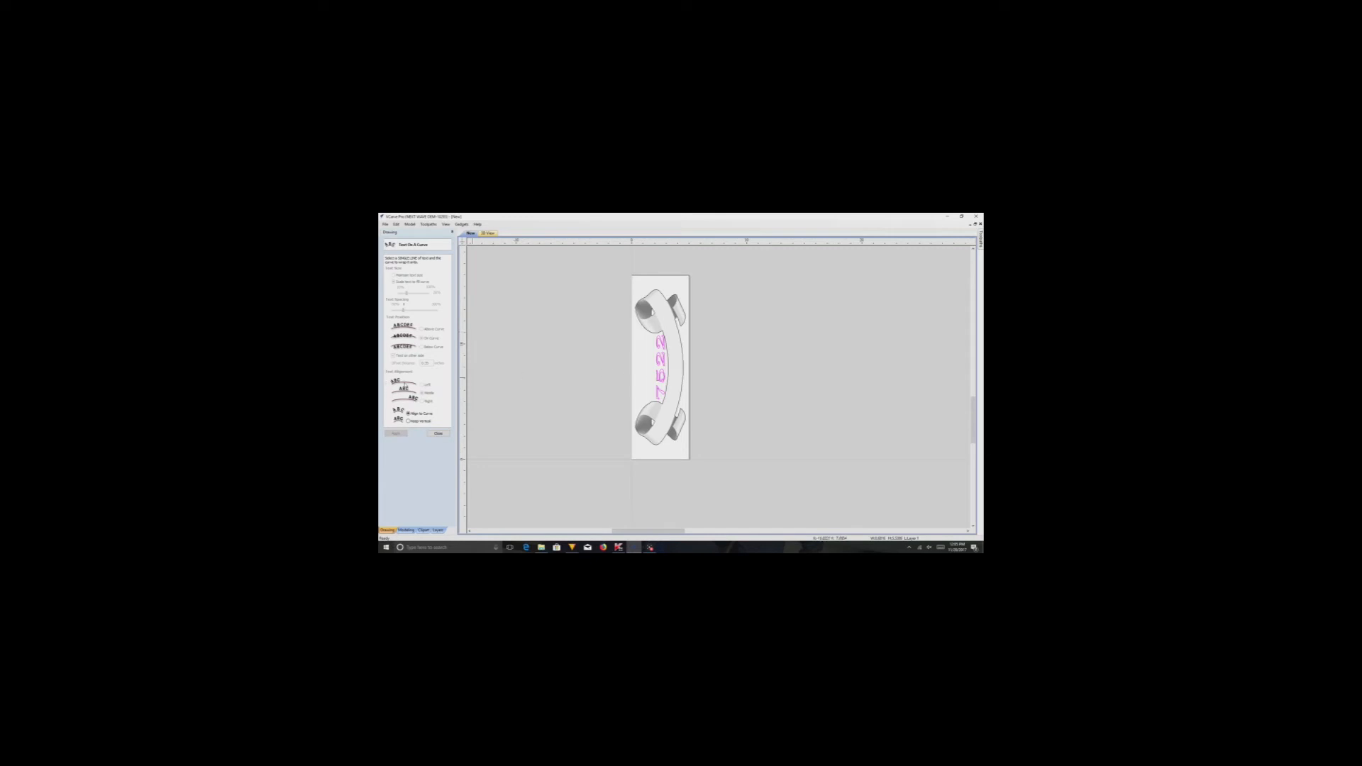
{"action": "left_click", "coordinate": [439, 434]}
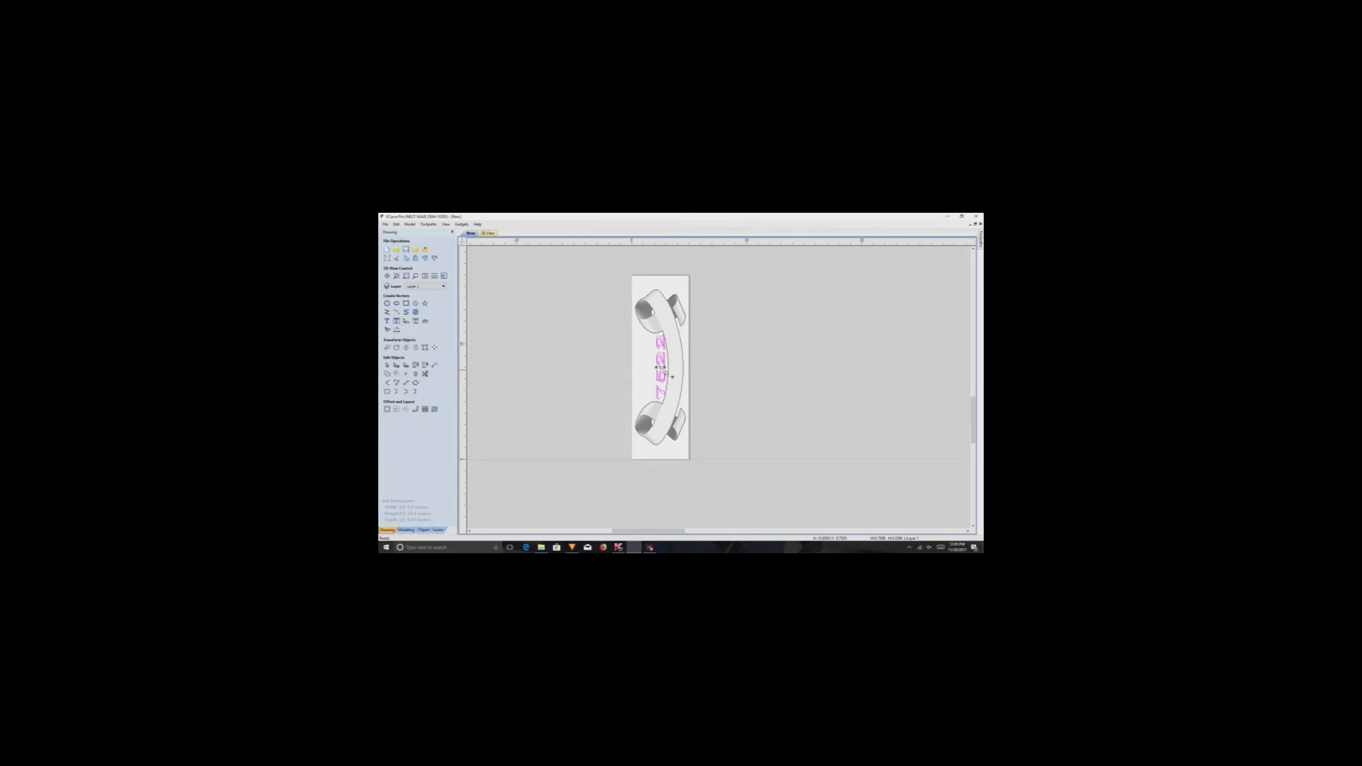
{"action": "left_click_drag", "start_coordinate": [660, 367], "coordinate": [668, 368]}
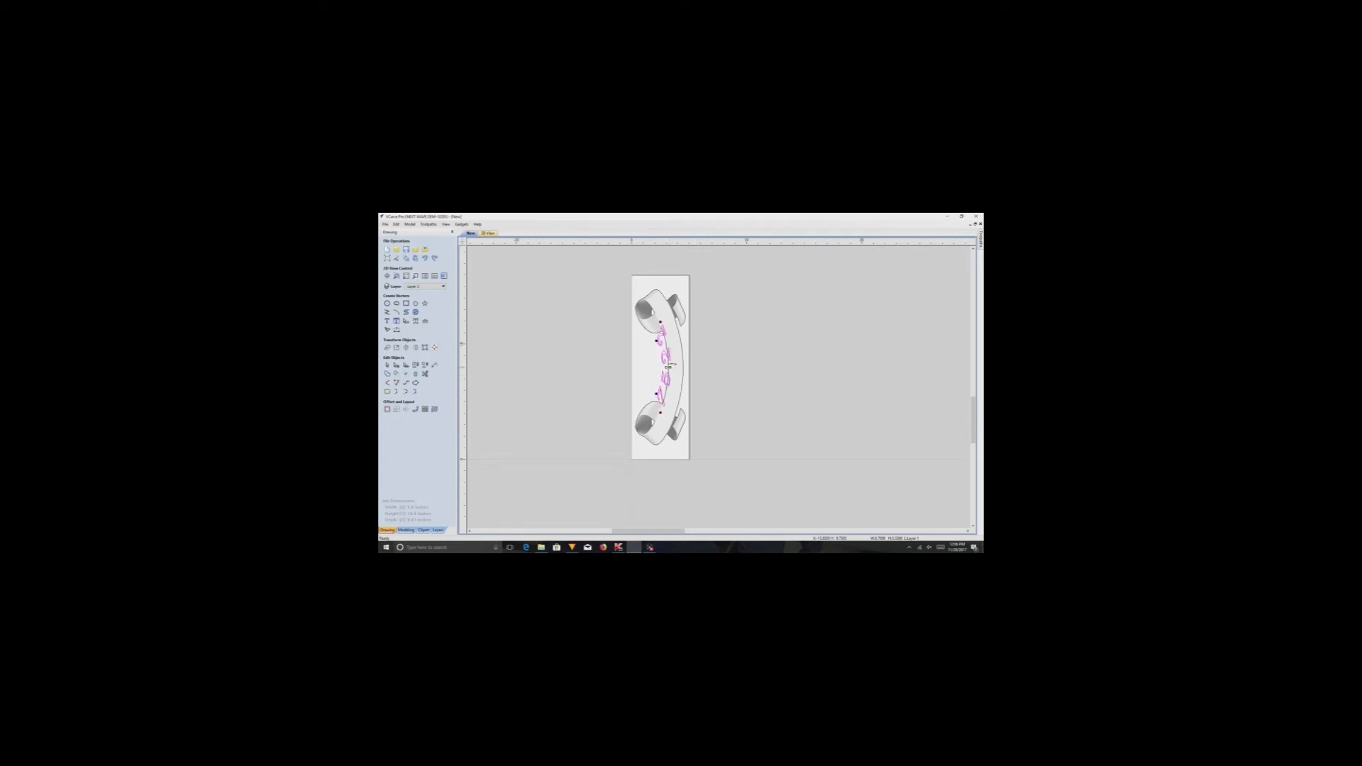
{"action": "left_click_drag", "start_coordinate": [667, 367], "coordinate": [677, 366]}
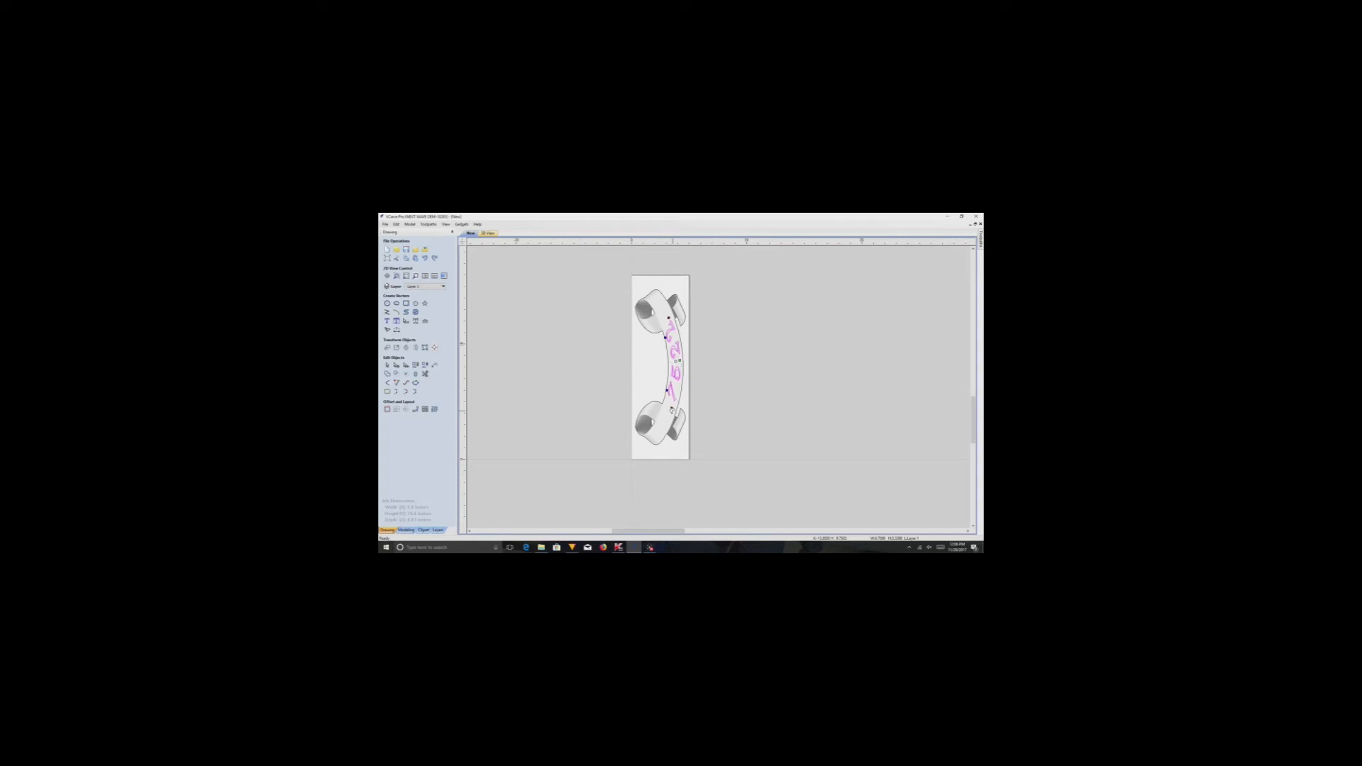
{"action": "left_click_drag", "start_coordinate": [669, 411], "coordinate": [670, 411]}
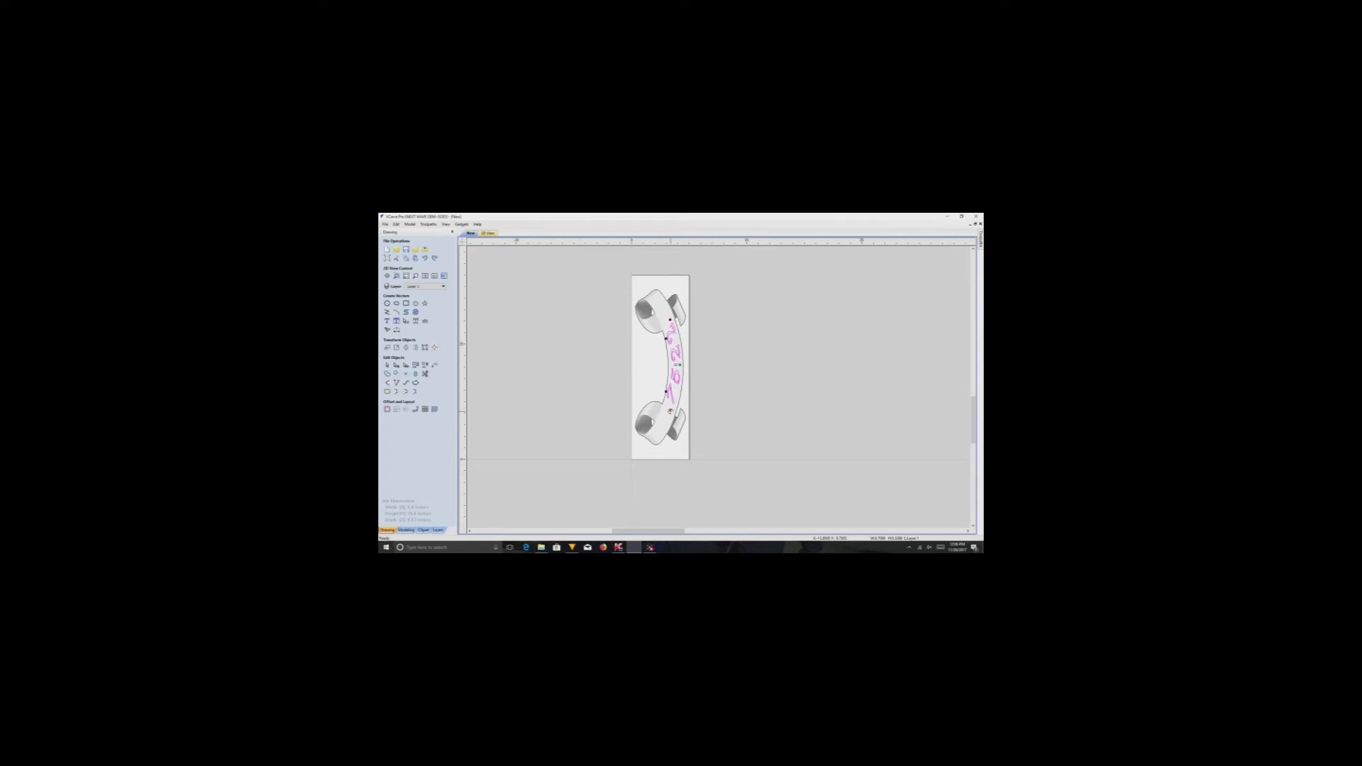